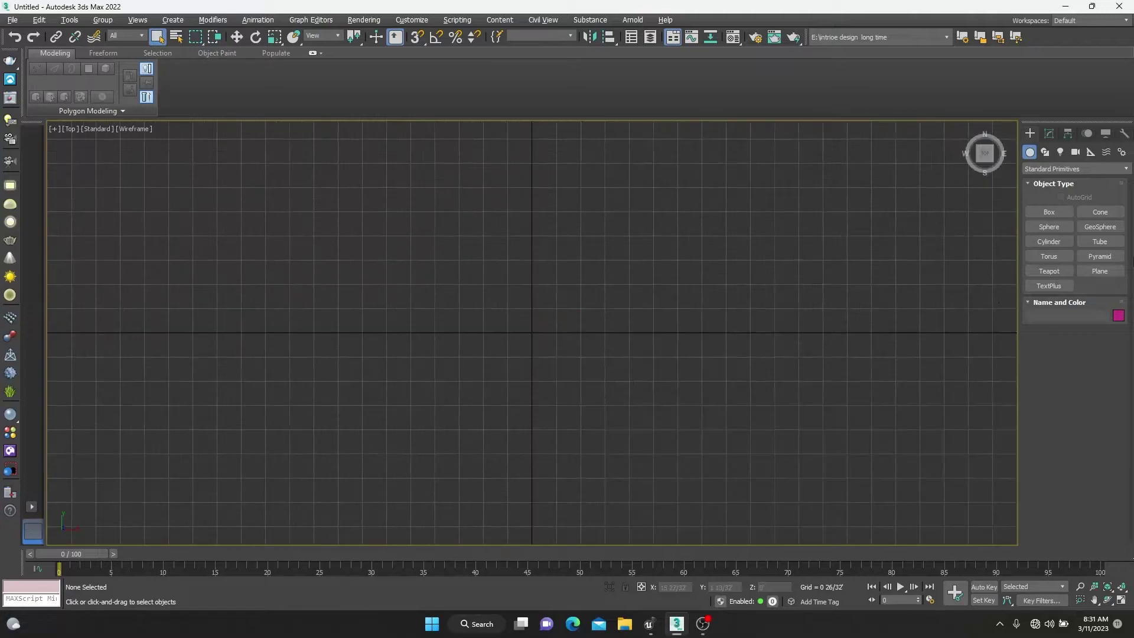
- Create a cylinder at the scene centre and make it much taller
{"action": "left_click", "coordinate": [1039, 246]}
{"action": "left_click_drag", "start_coordinate": [512, 333], "coordinate": [524, 346]}
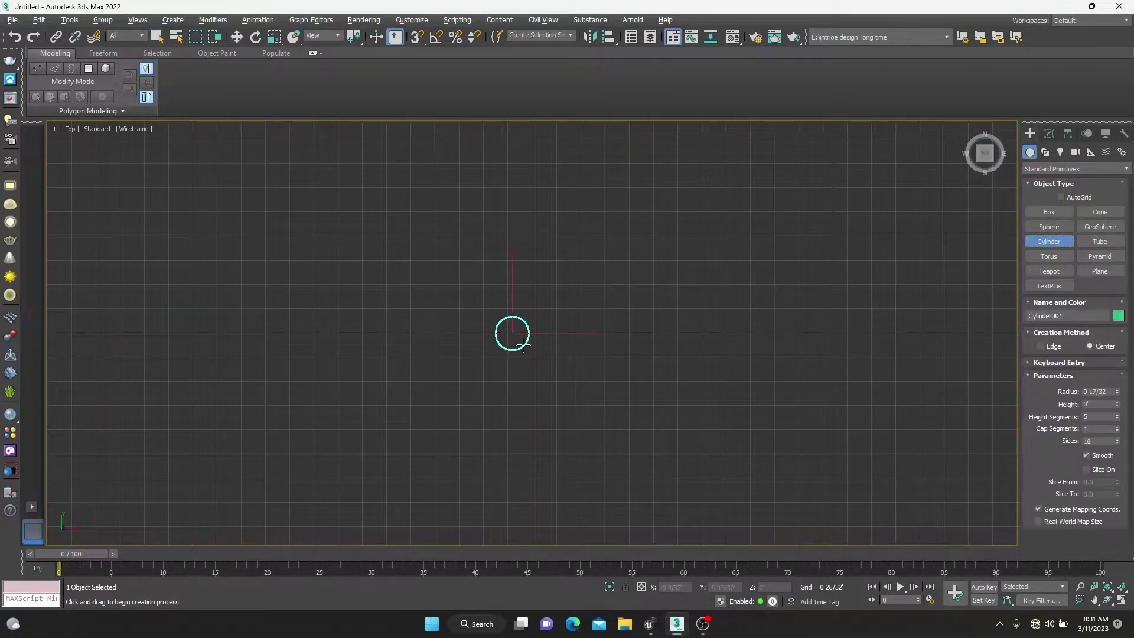
{"action": "key", "text": "alt+w"}
{"action": "key", "text": "alt+w"}
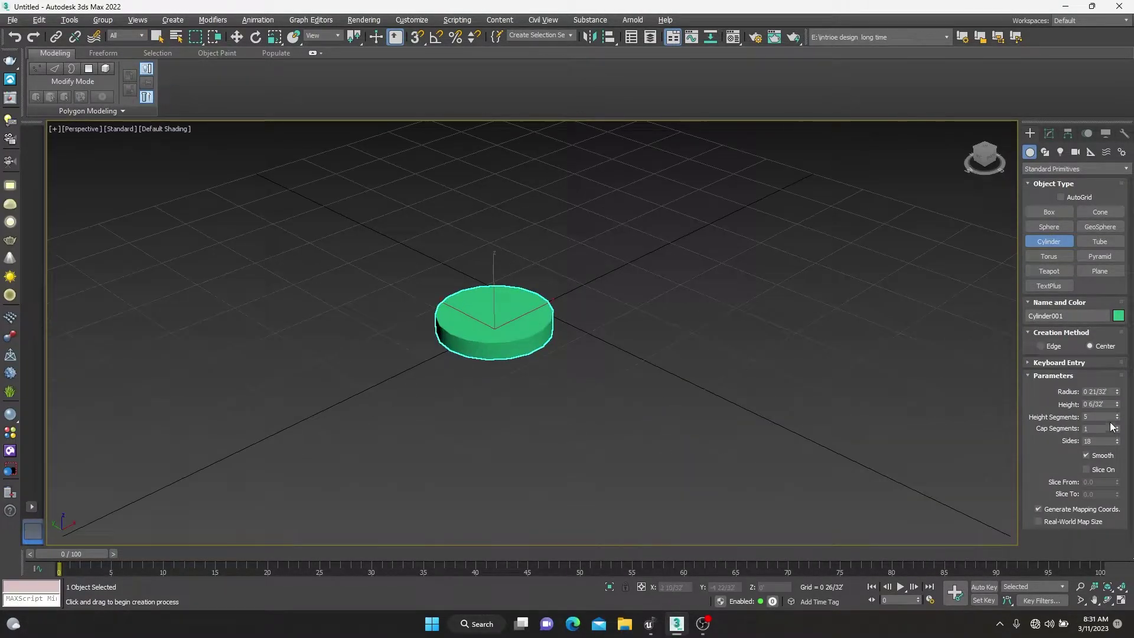
{"action": "left_click", "coordinate": [1048, 133]}
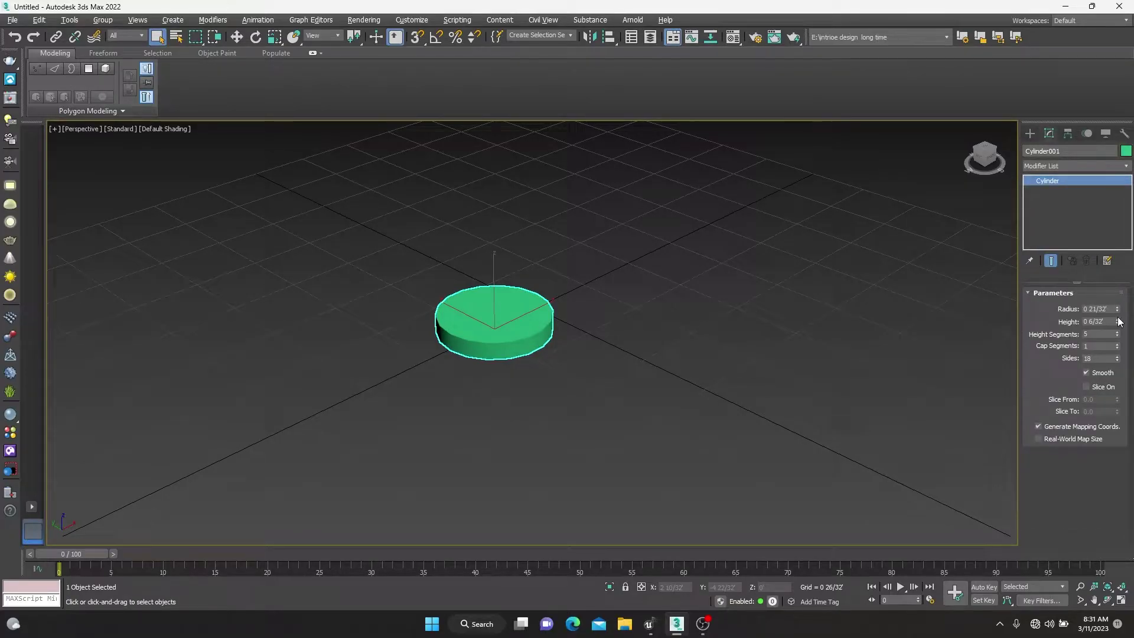
{"action": "left_click_drag", "start_coordinate": [1117, 321], "coordinate": [1116, 248]}
{"action": "left_click", "coordinate": [611, 342]}
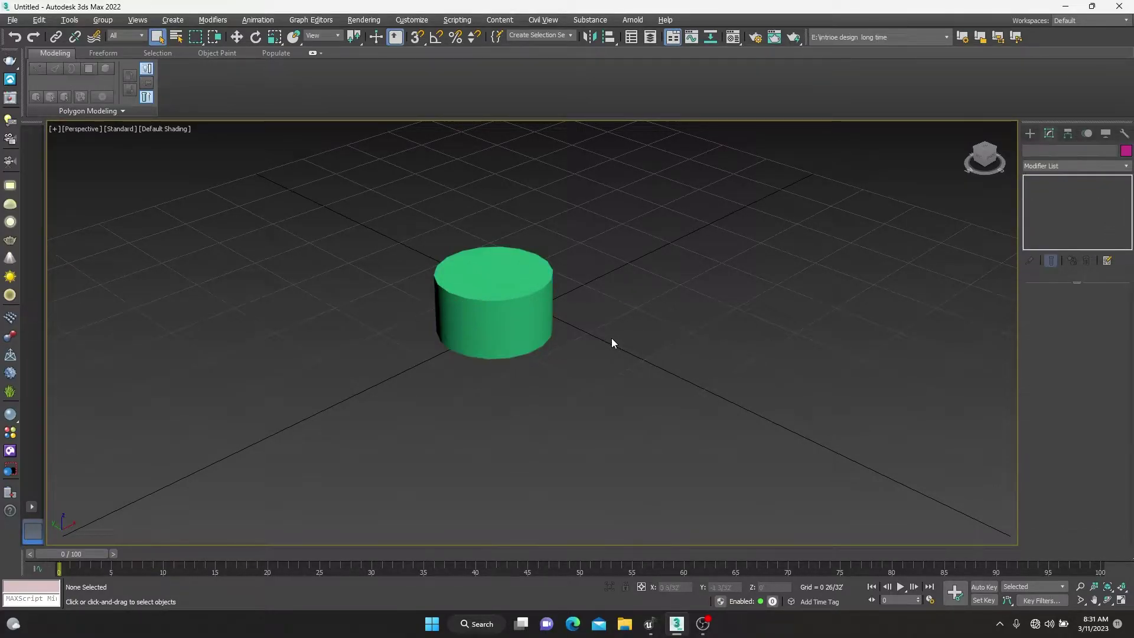
- Give the cylinder 6 height segments and 24 sides, with edged faces shown
{"action": "scroll", "coordinate": [574, 319], "scroll_direction": "up", "scroll_amount": 2}
{"action": "left_click", "coordinate": [574, 318]}
{"action": "key", "text": "F4"}
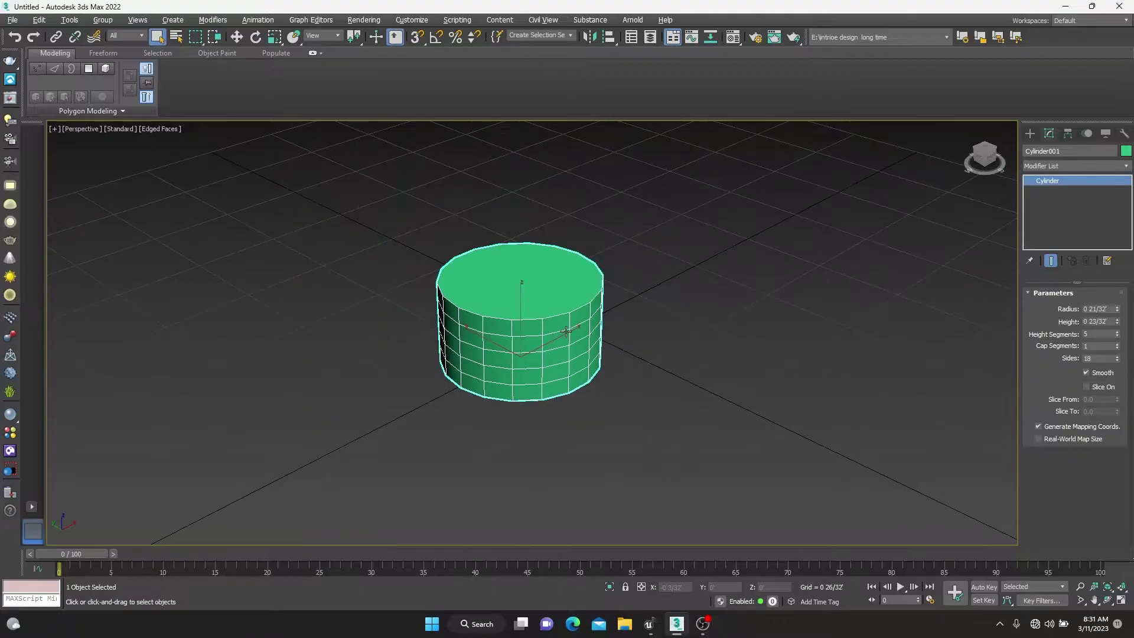
{"action": "left_click", "coordinate": [1117, 334]}
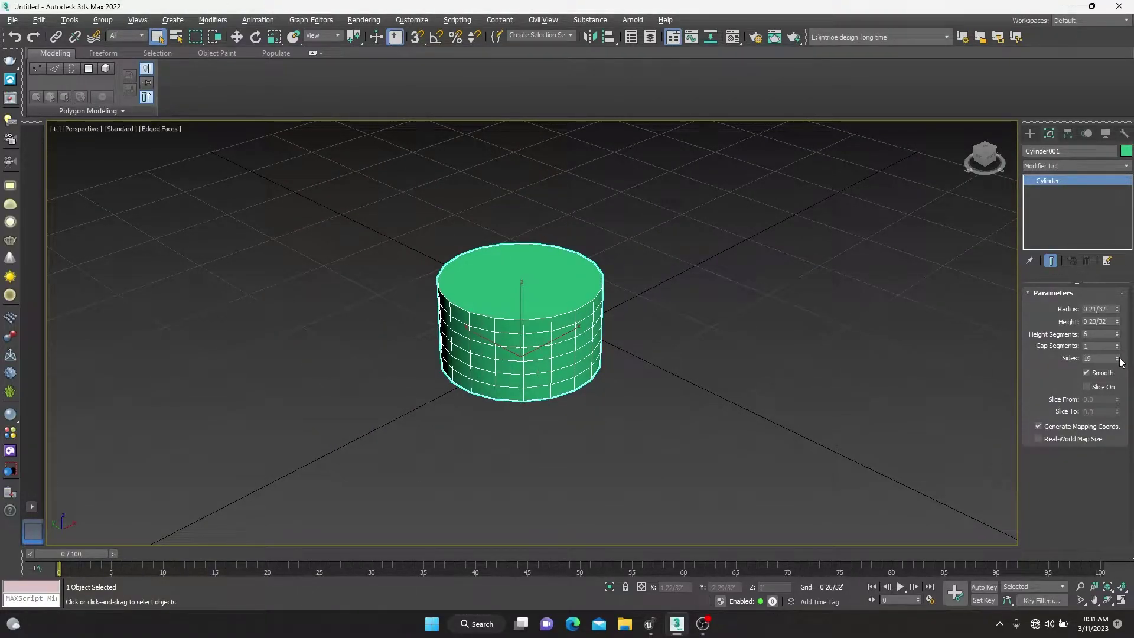
{"action": "left_click_drag", "start_coordinate": [1117, 357], "coordinate": [1116, 348]}
- Convert the cylinder to an Editable Poly
{"action": "middle_click_drag", "start_coordinate": [442, 286], "coordinate": [565, 352]}
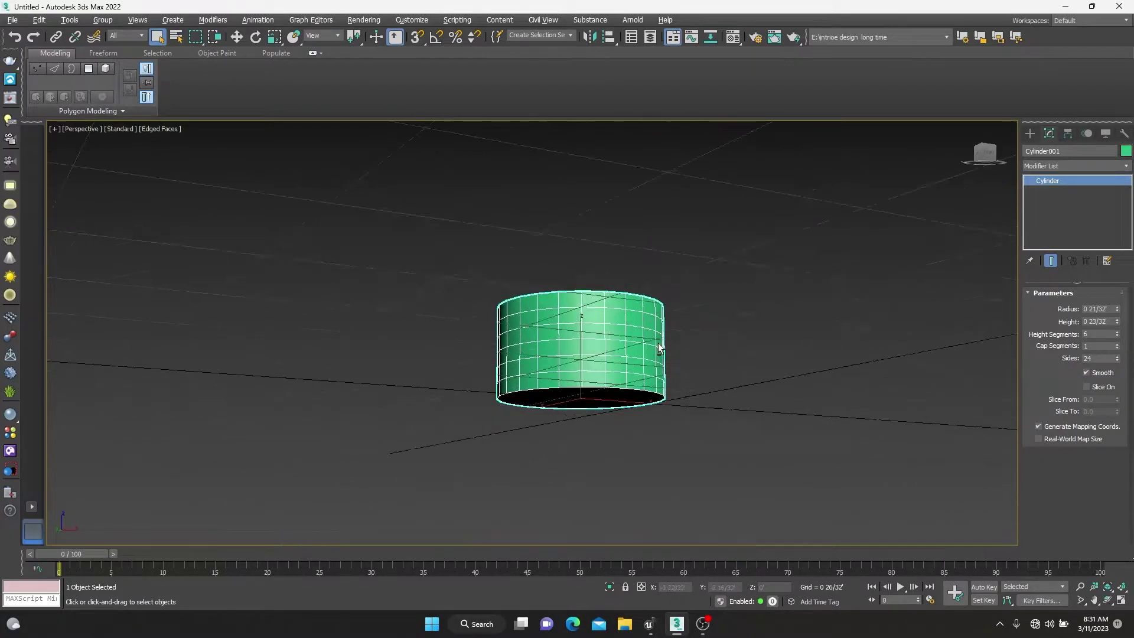
{"action": "right_click", "coordinate": [565, 352]}
{"action": "left_click", "coordinate": [724, 491]}
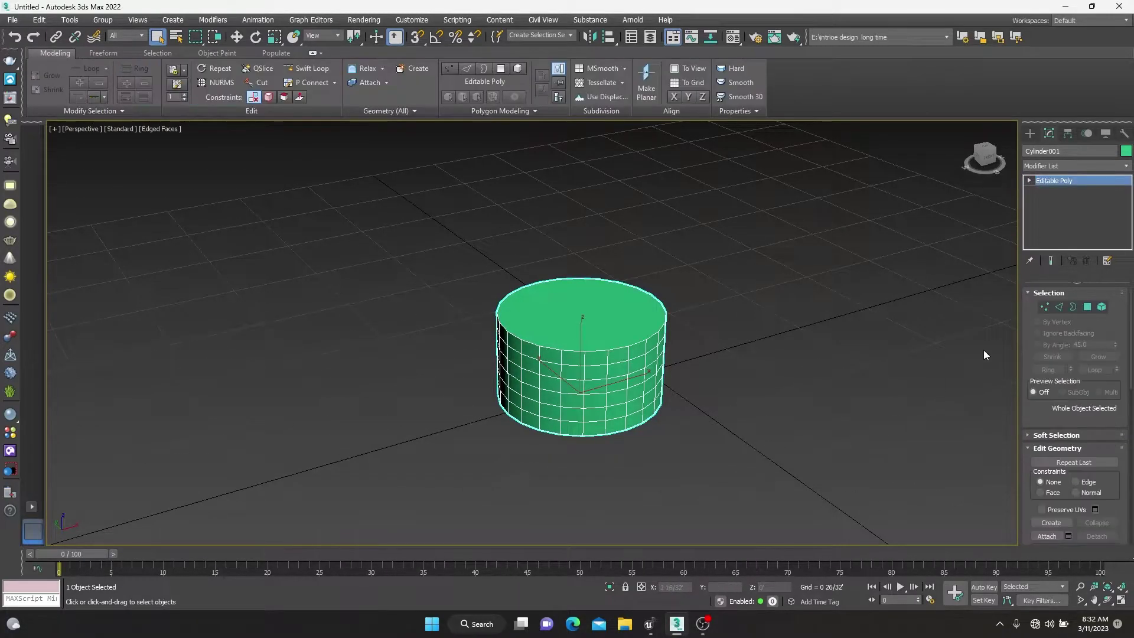
- Delete the cylinder's bottom cap polygon to open its end
{"action": "scroll", "coordinate": [552, 323], "scroll_direction": "down", "scroll_amount": 3}
{"action": "middle_click_drag", "start_coordinate": [551, 354], "coordinate": [551, 322], "text": "alt"}
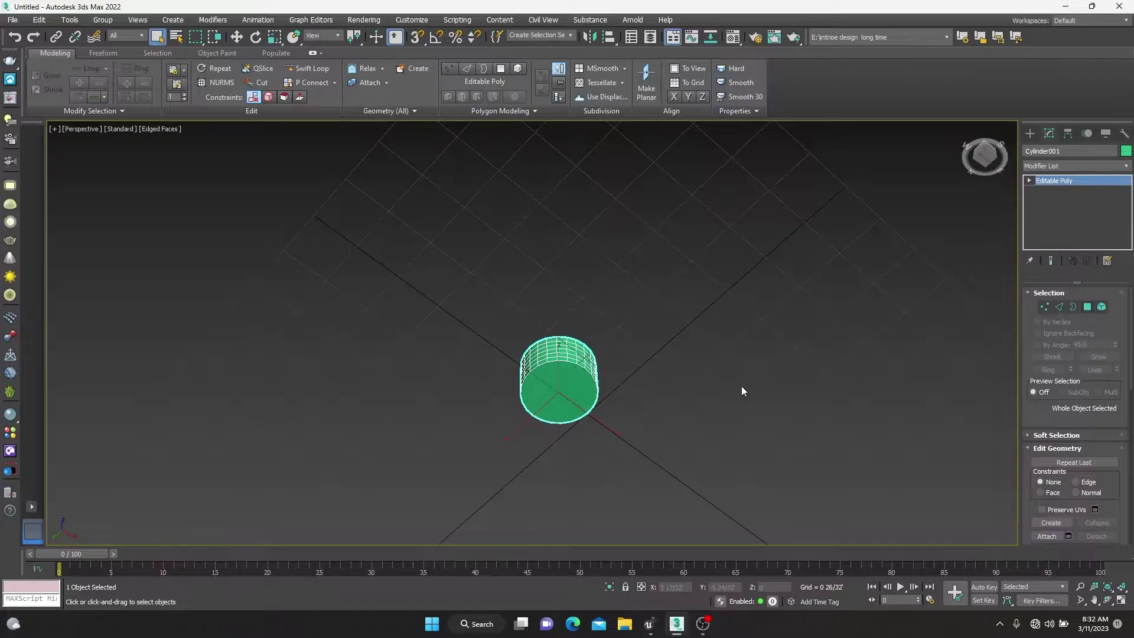
{"action": "key", "text": "4"}
{"action": "left_click", "coordinate": [558, 406]}
{"action": "key", "text": "Delete"}
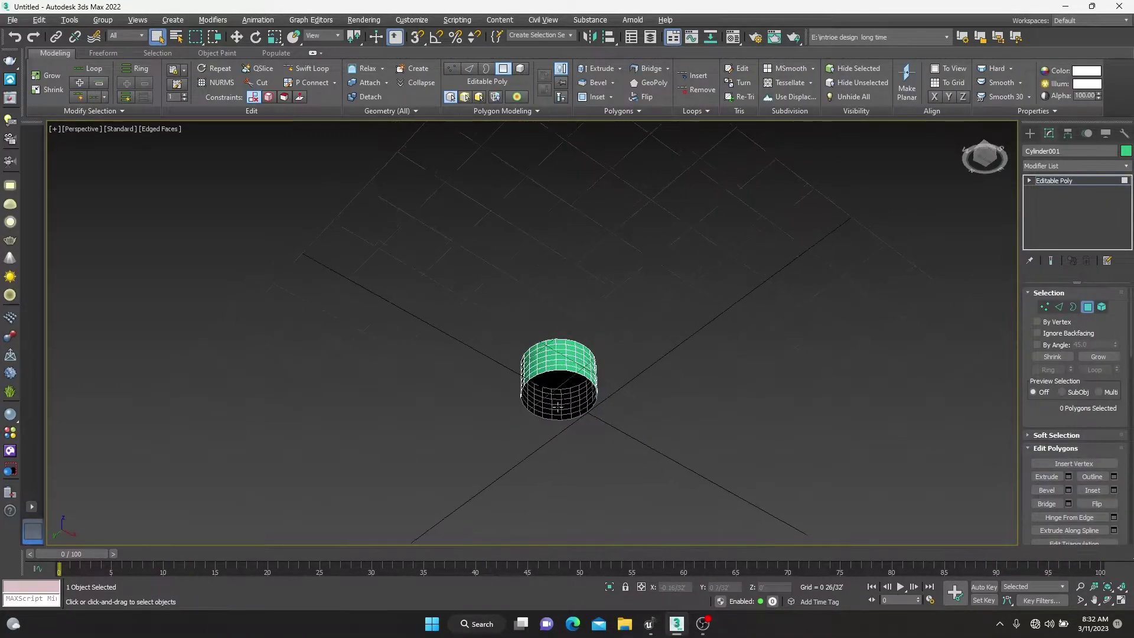
- Select the full bottom ring of side polygons
{"action": "middle_click_drag", "start_coordinate": [557, 406], "coordinate": [558, 366], "text": "alt"}
{"action": "scroll", "coordinate": [557, 366], "scroll_direction": "up", "scroll_amount": 5}
{"action": "scroll", "coordinate": [558, 367], "scroll_direction": "up", "scroll_amount": 2}
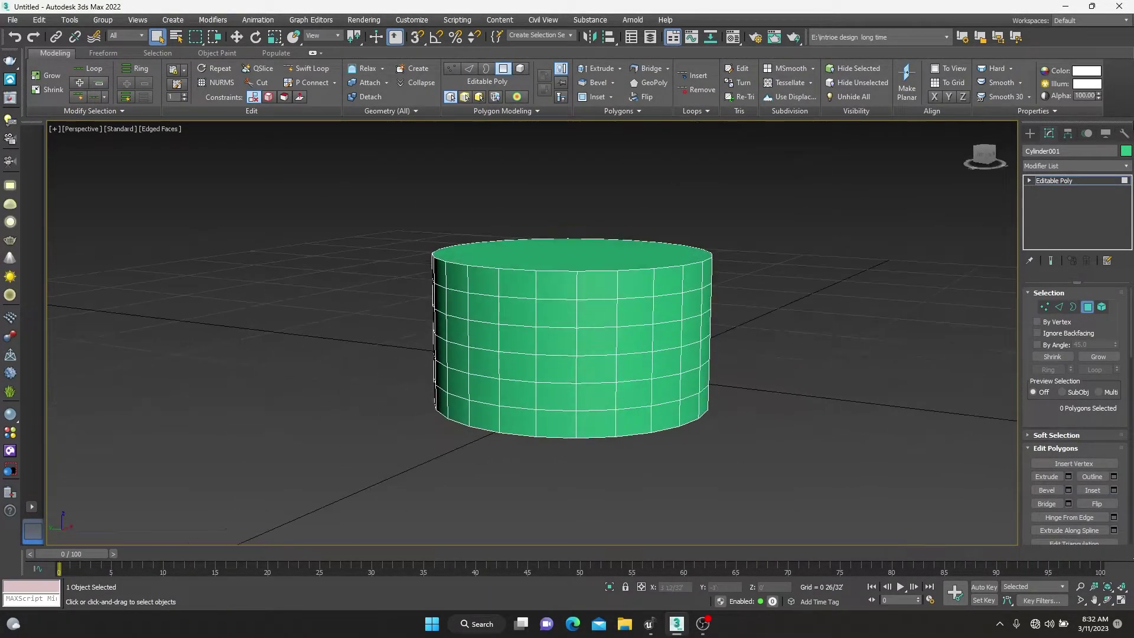
{"action": "left_click", "coordinate": [595, 424], "text": "ctrl"}
{"action": "left_click", "coordinate": [632, 421], "text": "ctrl"}
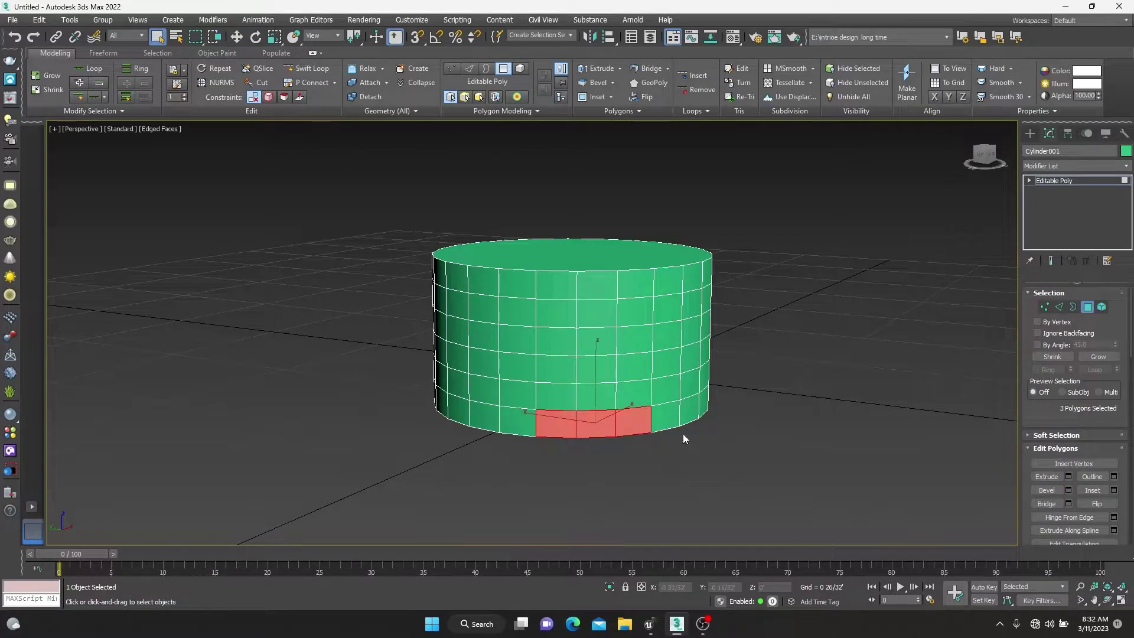
{"action": "left_click", "coordinate": [668, 411], "text": "ctrl"}
{"action": "left_click", "coordinate": [693, 409], "text": "ctrl"}
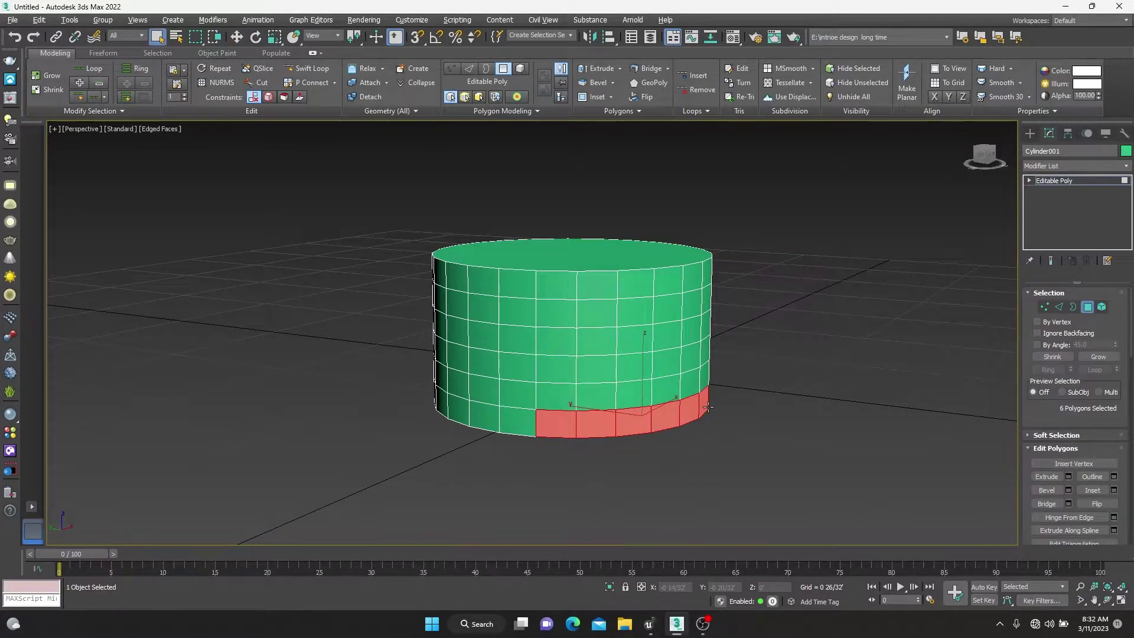
{"action": "middle_click_drag", "start_coordinate": [707, 407], "coordinate": [663, 445], "text": "alt"}
{"action": "left_click", "coordinate": [815, 447], "text": "shift"}
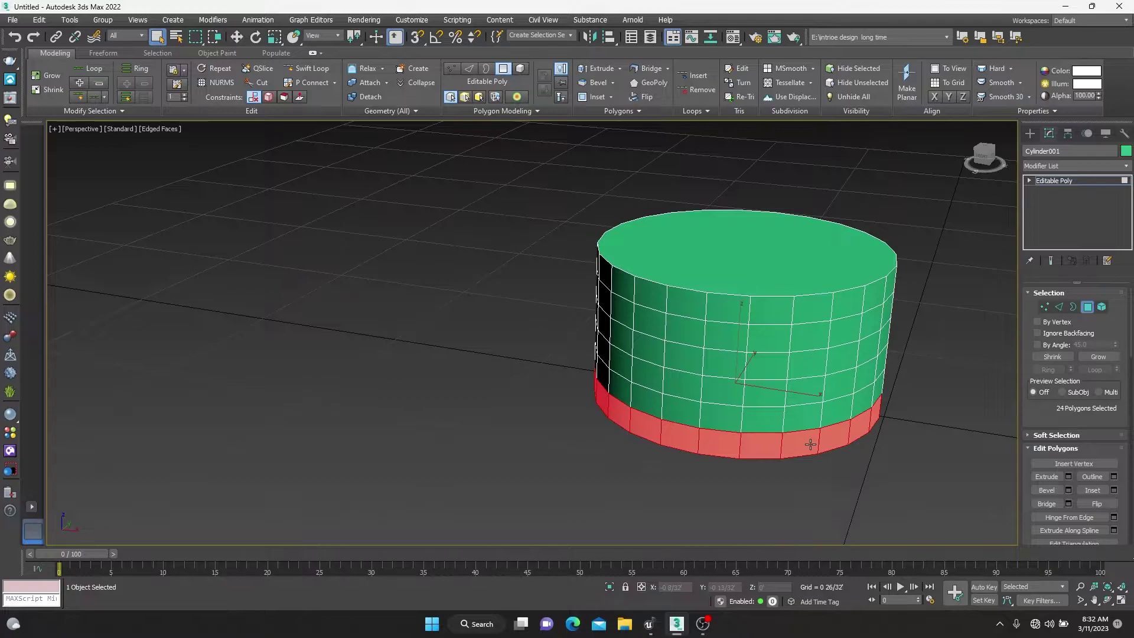
- Extrude the bottom ring of polygons with height 0 8/32 to form the brim
{"action": "scroll", "coordinate": [815, 447], "scroll_direction": "down", "scroll_amount": 5}
{"action": "scroll", "coordinate": [824, 446], "scroll_direction": "up", "scroll_amount": 3}
{"action": "scroll", "coordinate": [824, 445], "scroll_direction": "up", "scroll_amount": 2}
{"action": "right_click", "coordinate": [785, 442]}
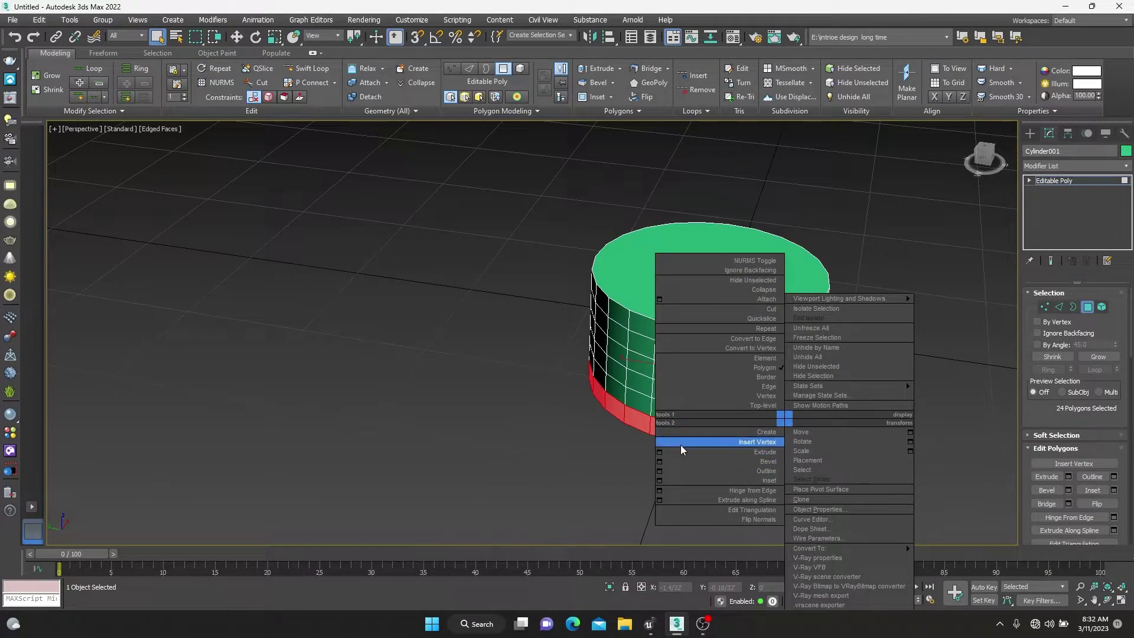
{"action": "left_click", "coordinate": [660, 452]}
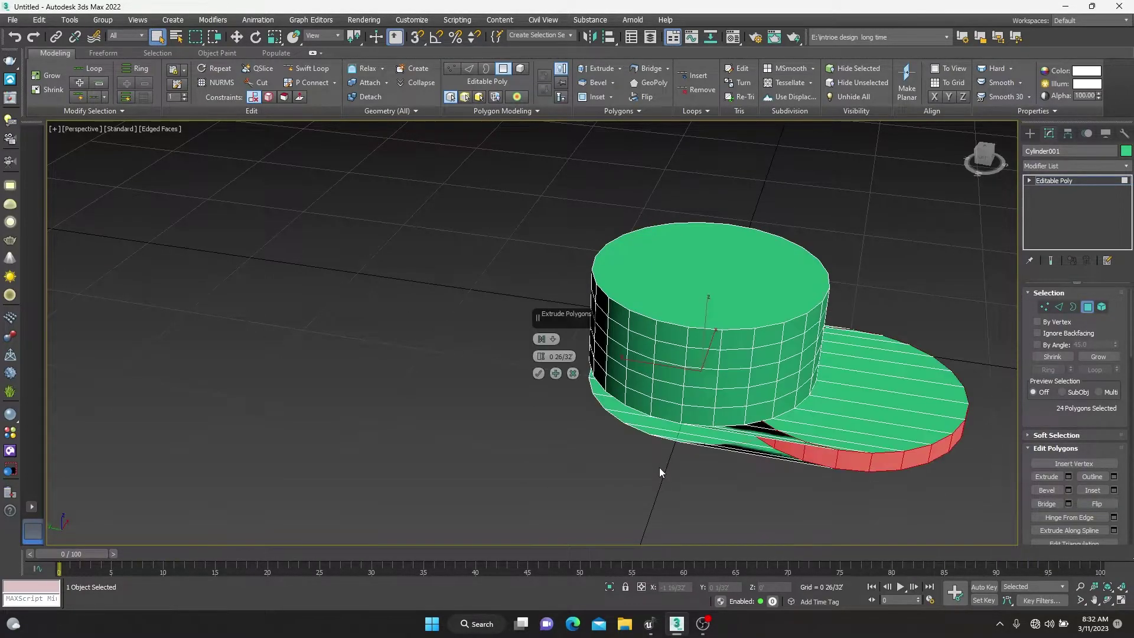
{"action": "mouse_move", "coordinate": [470, 334]}
{"action": "middle_mouse_down", "text": "alt"}
{"action": "mouse_move", "coordinate": [728, 427]}
{"action": "mouse_move", "coordinate": [741, 414]}
{"action": "middle_mouse_up", "text": "alt"}
{"action": "scroll", "coordinate": [728, 427], "scroll_direction": "down", "scroll_amount": 3}
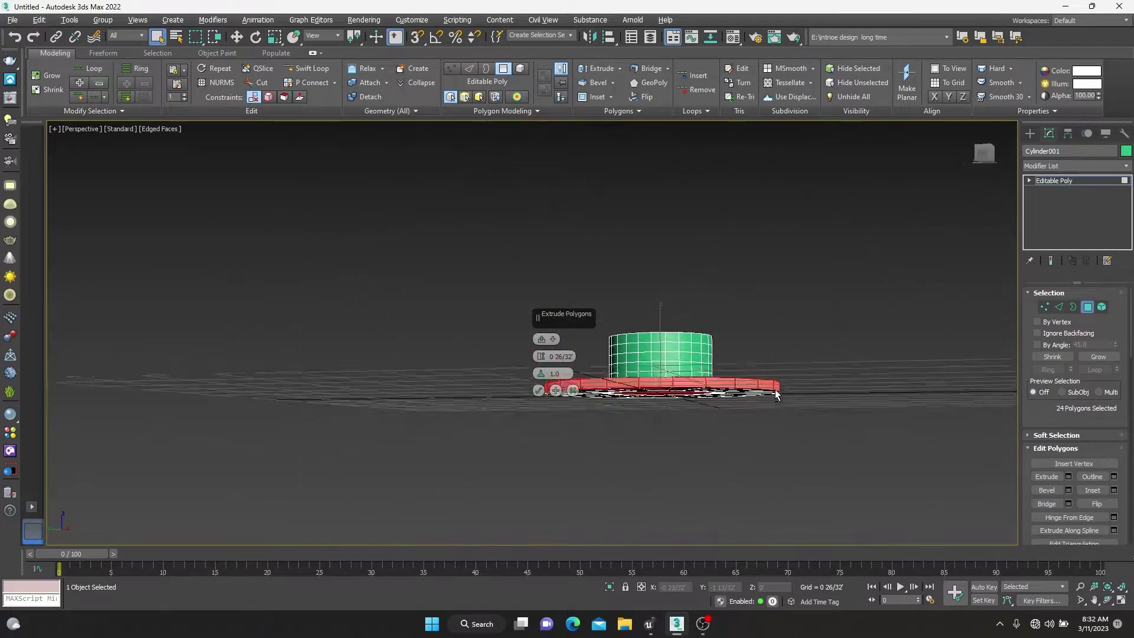
{"action": "scroll", "coordinate": [741, 414], "scroll_direction": "up", "scroll_amount": 2}
{"action": "scroll", "coordinate": [740, 415], "scroll_direction": "up", "scroll_amount": 2}
{"action": "left_click_drag", "start_coordinate": [540, 356], "coordinate": [543, 378]}
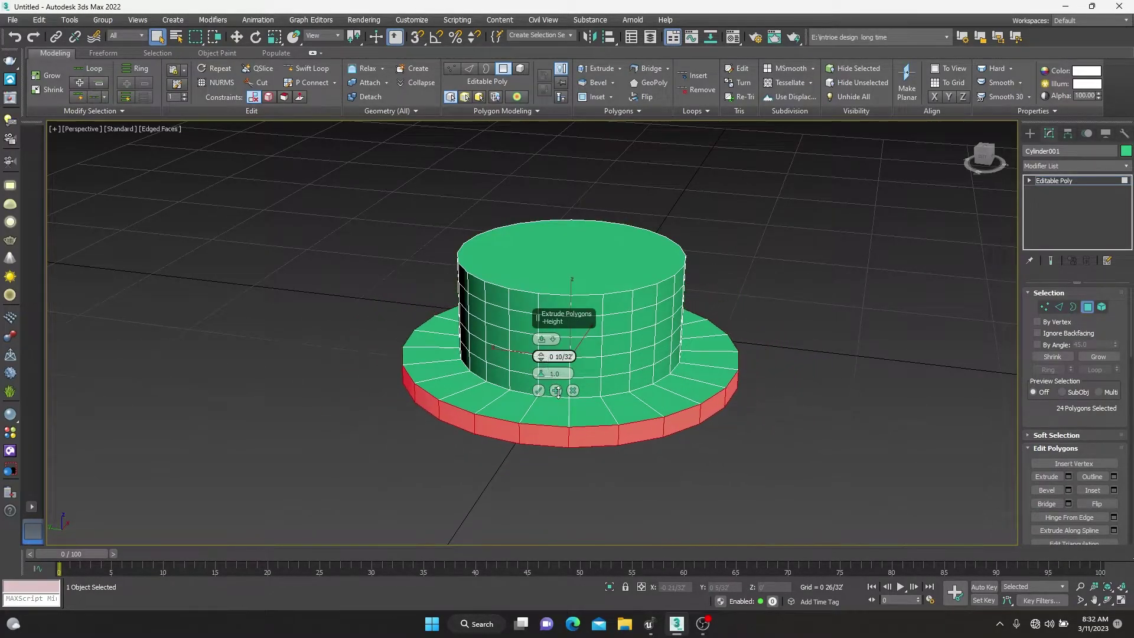
- Restore the 24-face brim selection, confirm the extrusion, and exit polygon editing
{"action": "middle_click_drag", "start_coordinate": [543, 378], "coordinate": [780, 328], "text": "alt"}
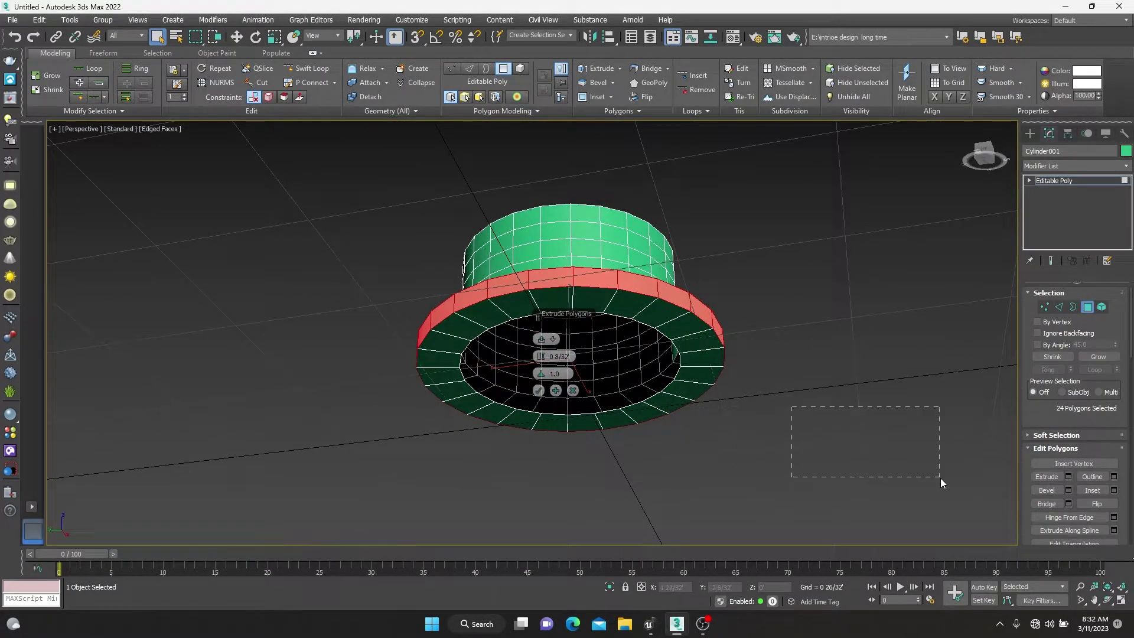
{"action": "left_click_drag", "start_coordinate": [791, 407], "coordinate": [940, 477]}
{"action": "key", "text": "ctrl+z"}
{"action": "left_click", "coordinate": [538, 390]}
{"action": "middle_click_drag", "start_coordinate": [597, 405], "coordinate": [698, 407], "text": "alt"}
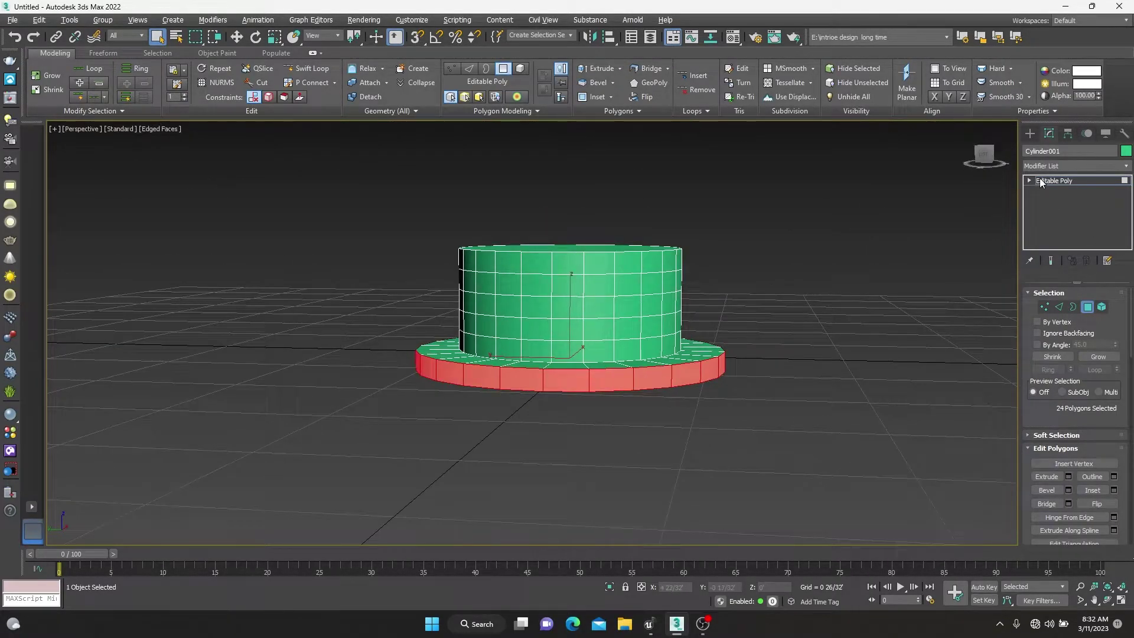
{"action": "left_click", "coordinate": [1042, 181]}
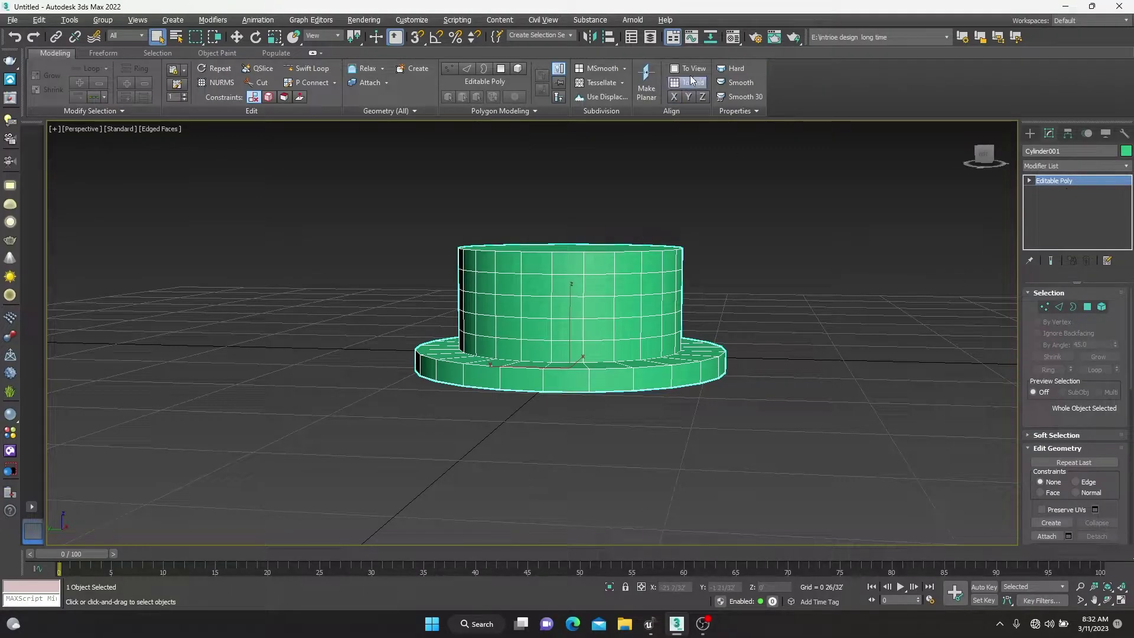
- Insert a Swift Loop edge loop around the brim, then inspect the hat from below and above
{"action": "left_click", "coordinate": [306, 68]}
{"action": "scroll", "coordinate": [506, 327], "scroll_direction": "down", "scroll_amount": 2}
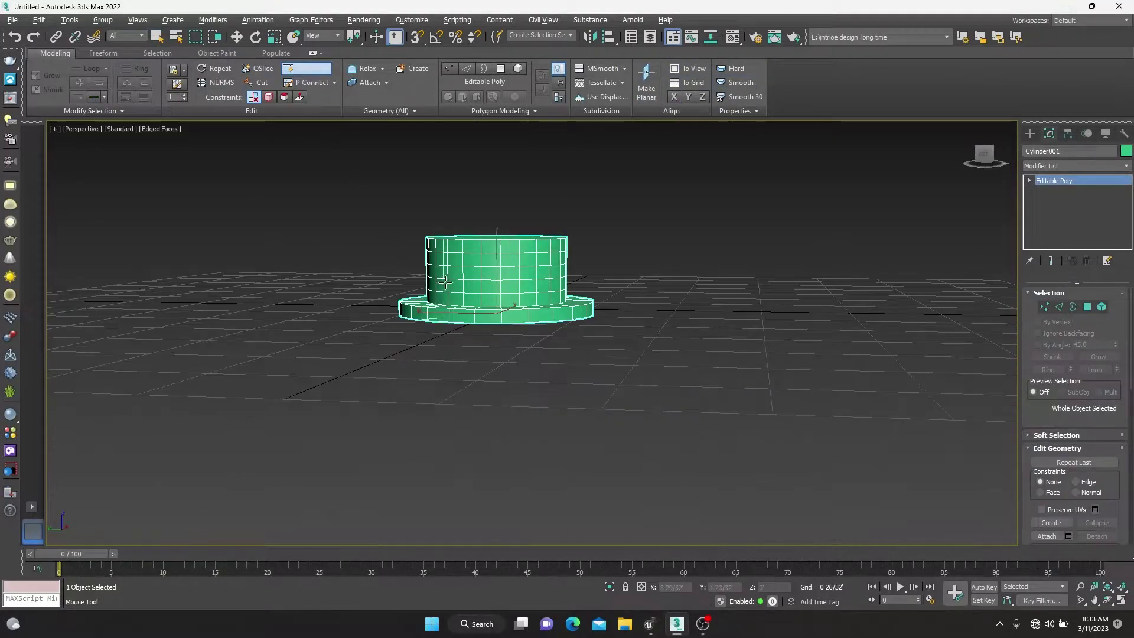
{"action": "scroll", "coordinate": [506, 327], "scroll_direction": "up", "scroll_amount": 8}
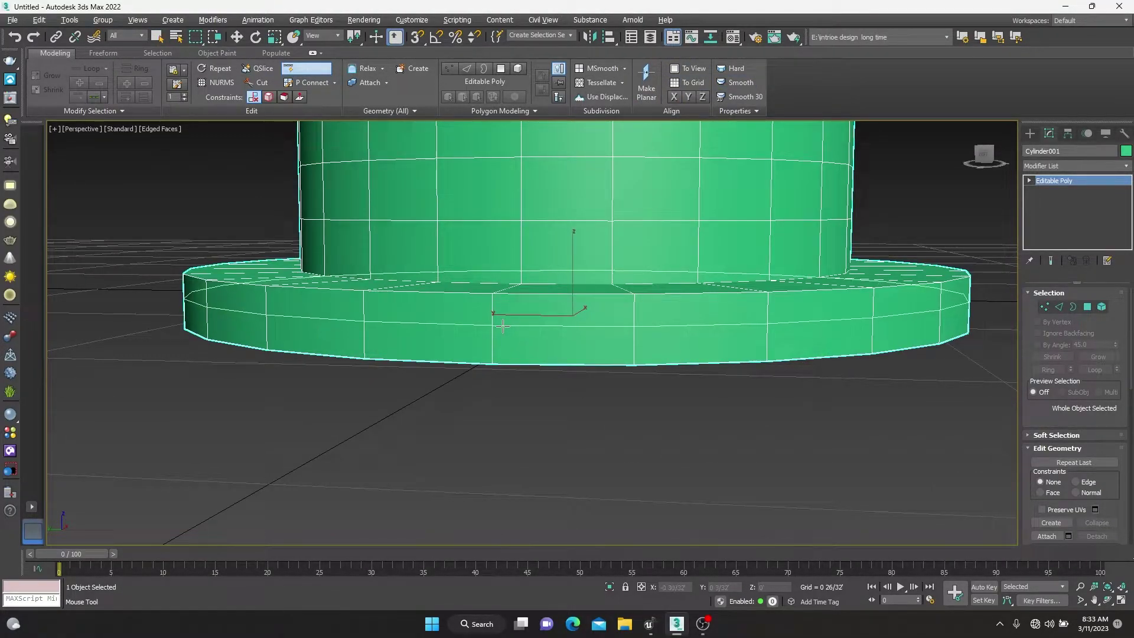
{"action": "left_click", "coordinate": [501, 326]}
{"action": "scroll", "coordinate": [601, 303], "scroll_direction": "down", "scroll_amount": 2}
{"action": "middle_click_drag", "start_coordinate": [601, 303], "coordinate": [650, 361], "text": "alt"}
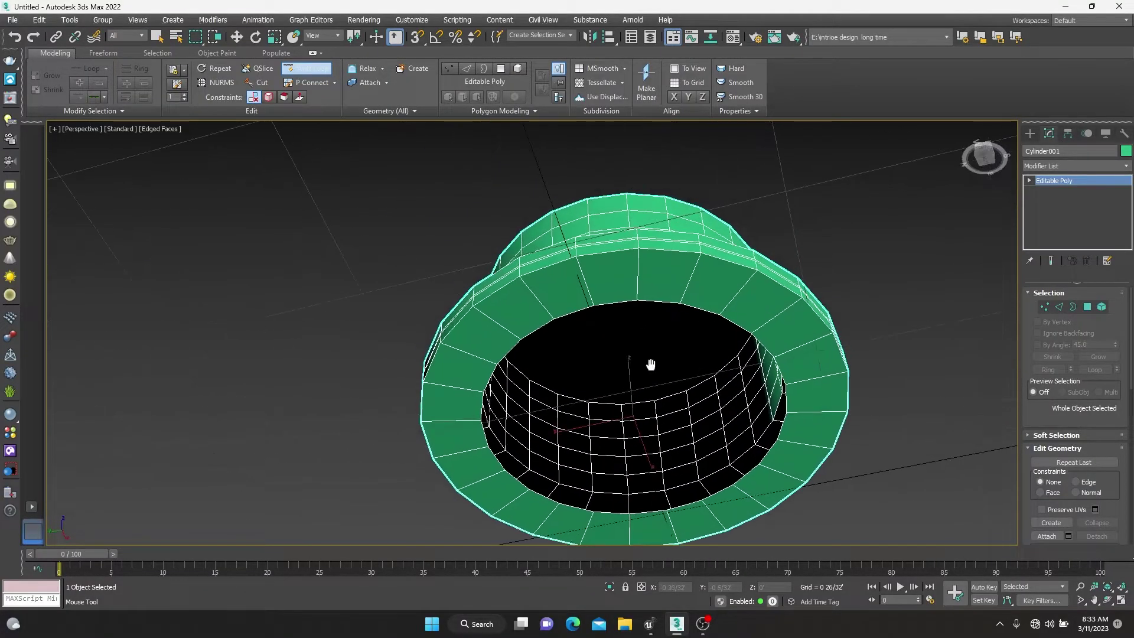
{"action": "scroll", "coordinate": [587, 279], "scroll_direction": "up", "scroll_amount": 4}
{"action": "mouse_move", "coordinate": [586, 280]}
{"action": "middle_mouse_down", "text": "alt"}
{"action": "mouse_move", "coordinate": [676, 370]}
{"action": "mouse_move", "coordinate": [572, 236]}
{"action": "middle_mouse_up", "text": "alt"}
{"action": "scroll", "coordinate": [572, 237], "scroll_direction": "up", "scroll_amount": 5}
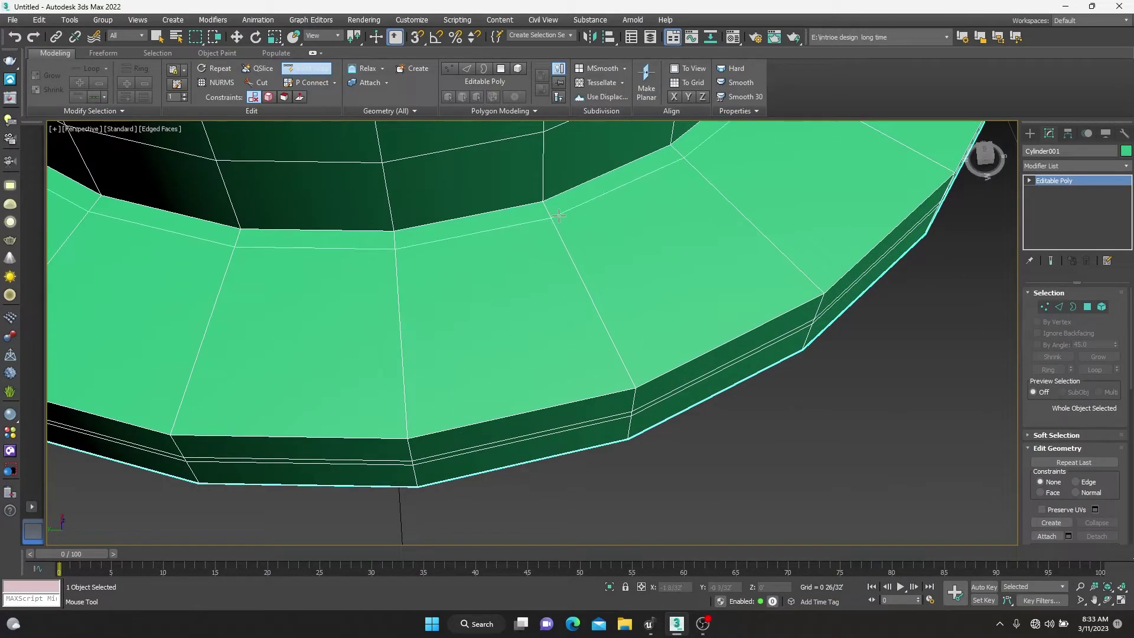
{"action": "scroll", "coordinate": [558, 215], "scroll_direction": "down", "scroll_amount": 5}
{"action": "mouse_move", "coordinate": [559, 216]}
{"action": "middle_mouse_down", "text": "alt"}
{"action": "mouse_move", "coordinate": [618, 313]}
{"action": "mouse_move", "coordinate": [697, 284]}
{"action": "middle_mouse_up", "text": "alt"}
- Maximize the Front view and enter vertex editing on the hat
{"action": "key", "text": "alt+w"}
{"action": "right_click", "coordinate": [782, 254]}
{"action": "key", "text": "alt+w"}
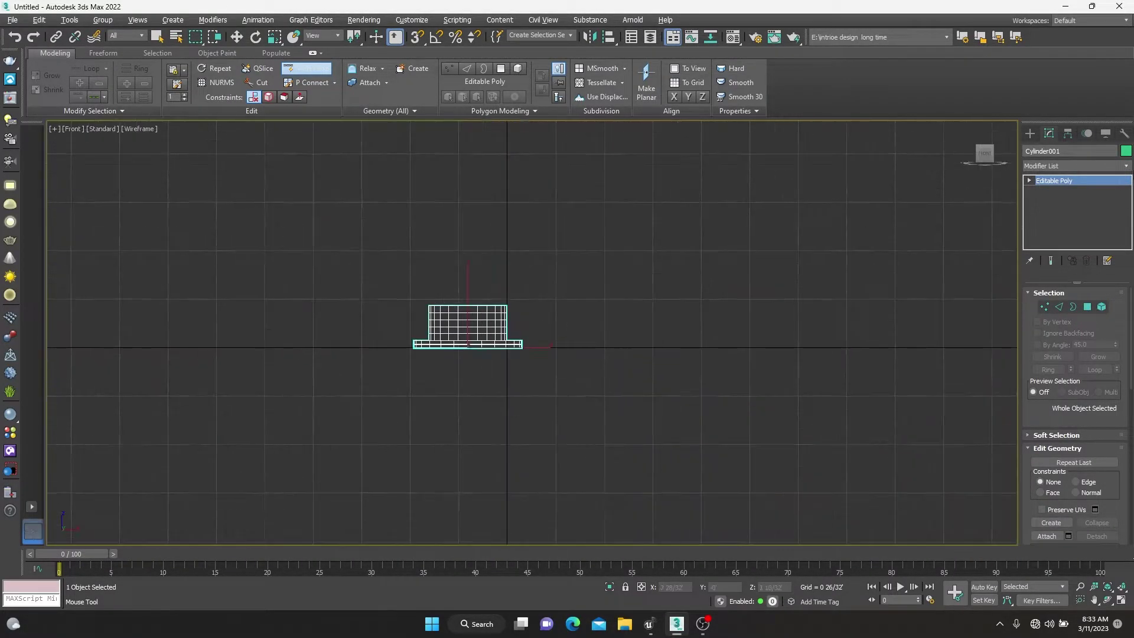
{"action": "left_click", "coordinate": [1029, 134]}
{"action": "left_click", "coordinate": [1049, 134]}
{"action": "left_click", "coordinate": [1044, 306]}
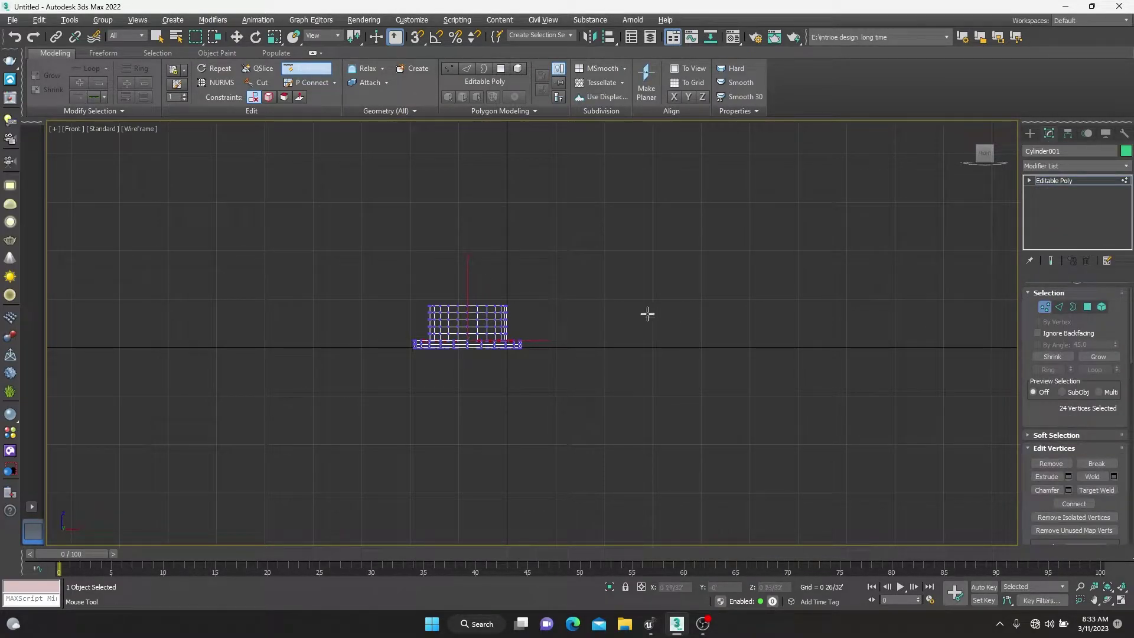
- Select the crown's upper vertex rows and move them down
{"action": "key", "text": "w"}
{"action": "left_click_drag", "start_coordinate": [339, 234], "coordinate": [365, 250]}
{"action": "left_click_drag", "start_coordinate": [627, 326], "coordinate": [627, 326]}
{"action": "scroll", "coordinate": [441, 324], "scroll_direction": "up", "scroll_amount": 5}
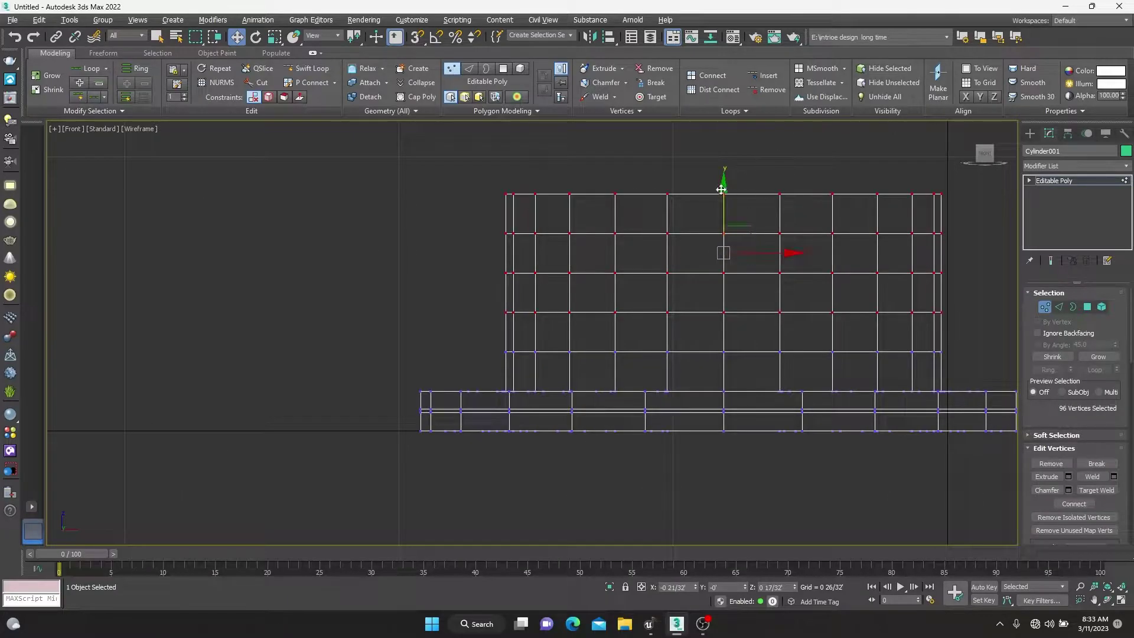
{"action": "left_click_drag", "start_coordinate": [721, 189], "coordinate": [335, 214]}
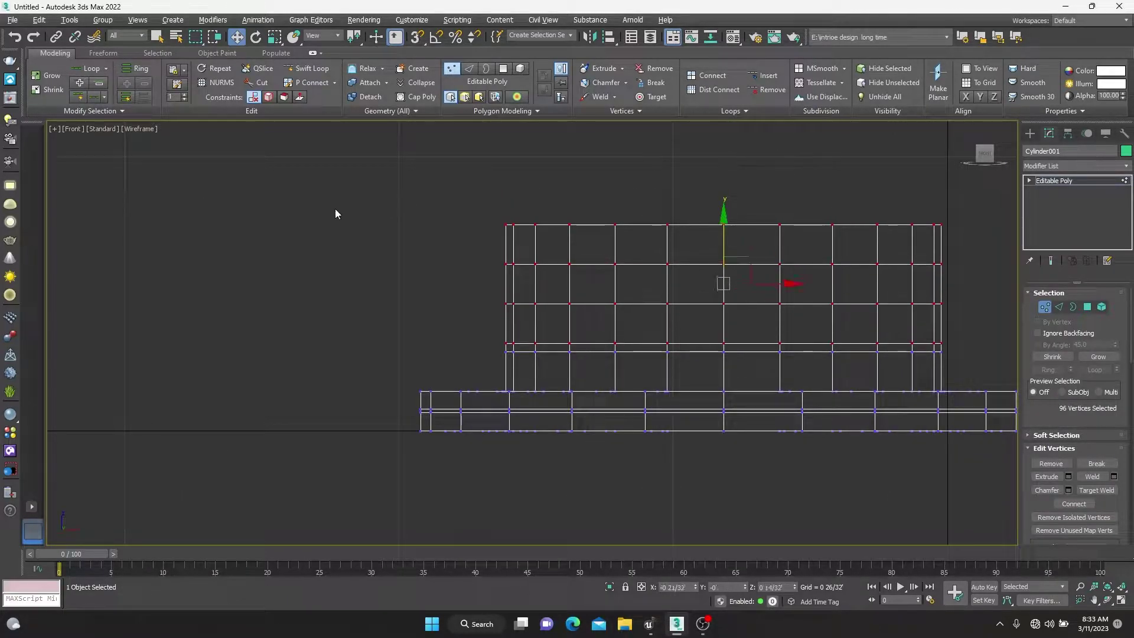
- Lower the top three vertex rows again, then return to Perspective and exit vertex mode
{"action": "left_click_drag", "start_coordinate": [386, 188], "coordinate": [673, 277]}
{"action": "left_click_drag", "start_coordinate": [968, 325], "coordinate": [968, 324]}
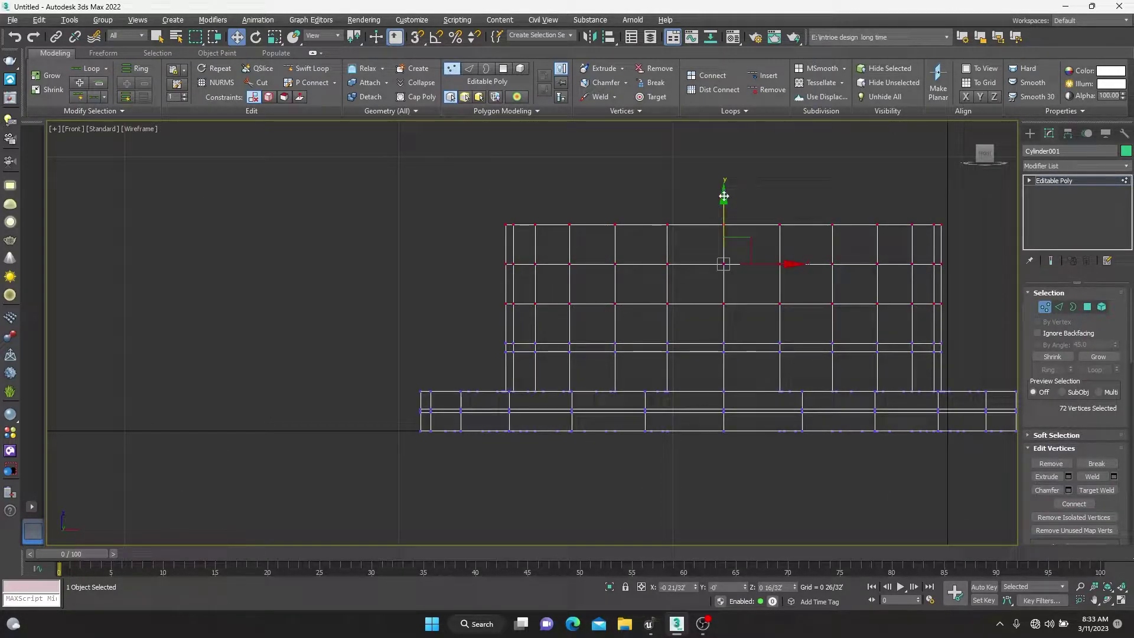
{"action": "left_click_drag", "start_coordinate": [724, 196], "coordinate": [724, 224]}
{"action": "left_click", "coordinate": [228, 183]}
{"action": "key", "text": "p"}
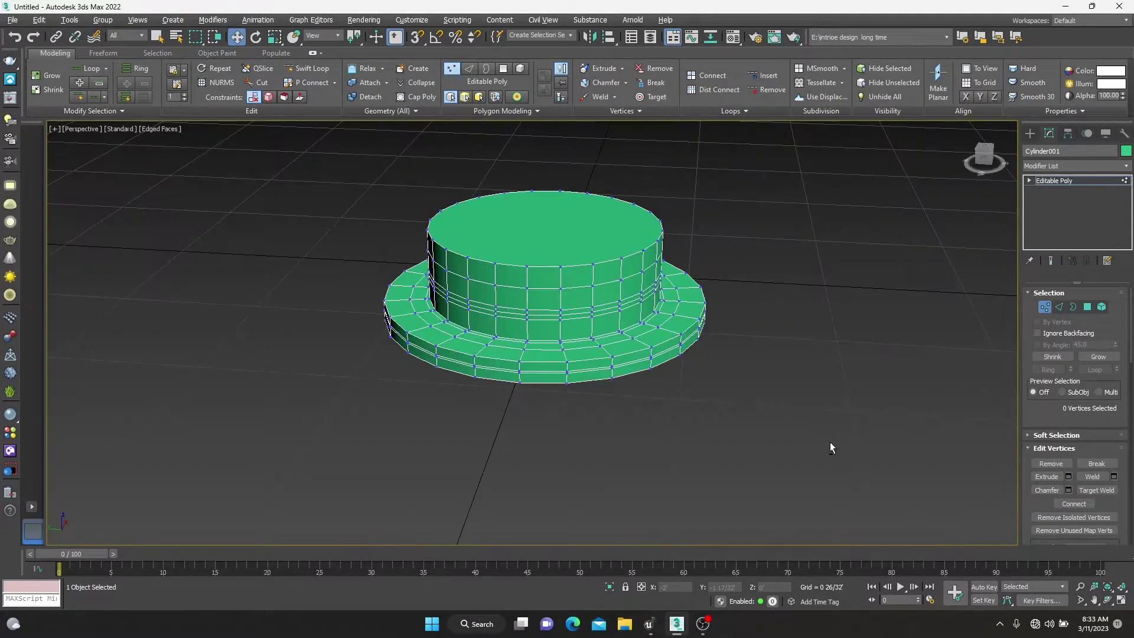
{"action": "middle_click_drag", "start_coordinate": [830, 442], "coordinate": [829, 423], "text": "alt"}
{"action": "left_click", "coordinate": [1063, 180]}
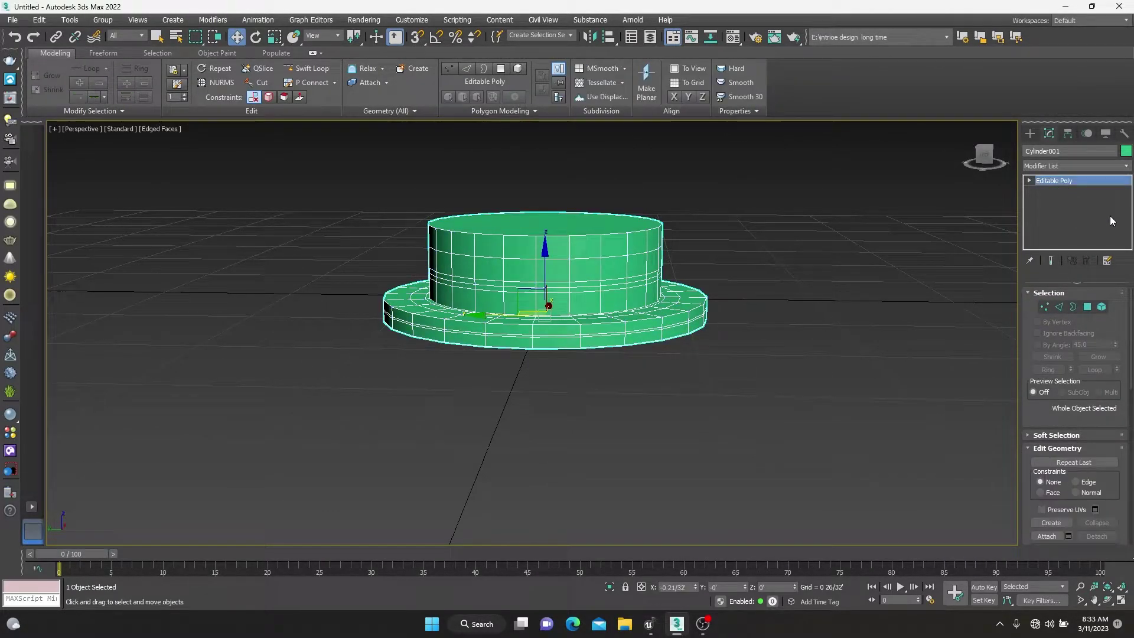
- Add a MeshSmooth modifier with 2 iterations to the hat and turn off edged faces
{"action": "left_click", "coordinate": [1126, 168]}
{"action": "key", "text": "Up"}
{"action": "key", "text": "Up"}
{"action": "key", "text": "Up"}
{"action": "key", "text": "Up"}
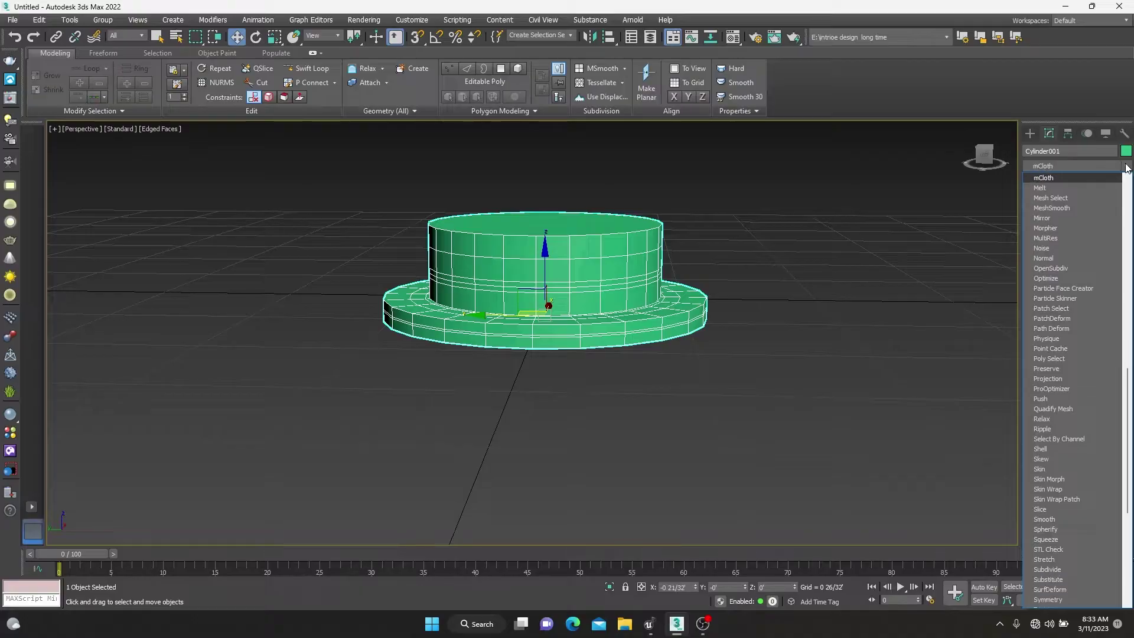
{"action": "left_click", "coordinate": [1051, 208]}
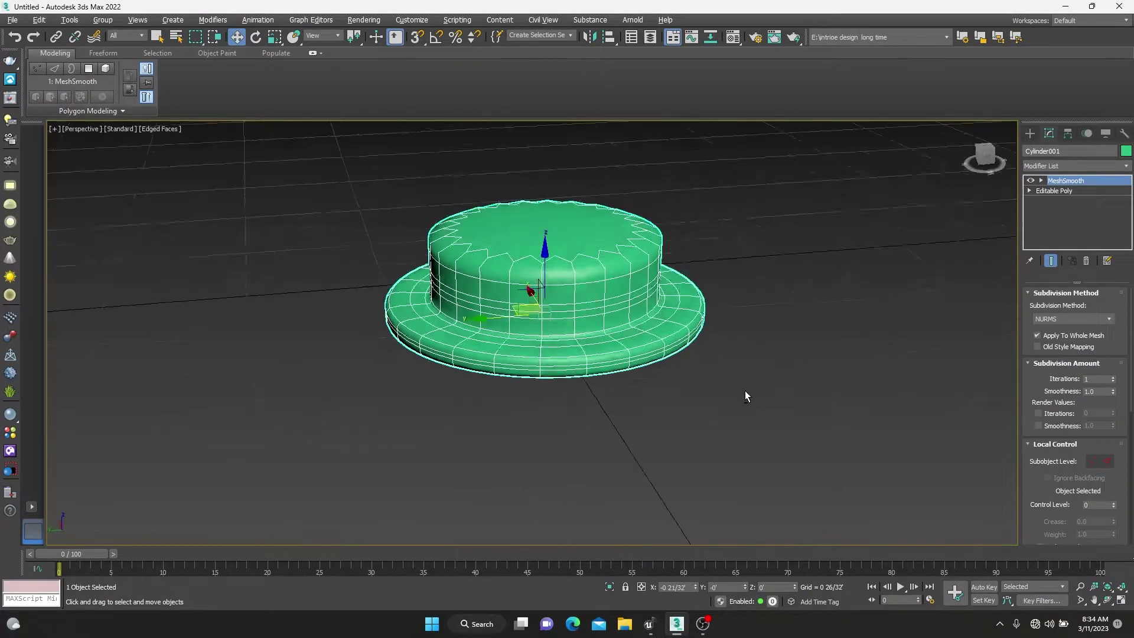
{"action": "middle_click_drag", "start_coordinate": [745, 392], "coordinate": [745, 407], "text": "alt"}
{"action": "left_click", "coordinate": [1114, 377]}
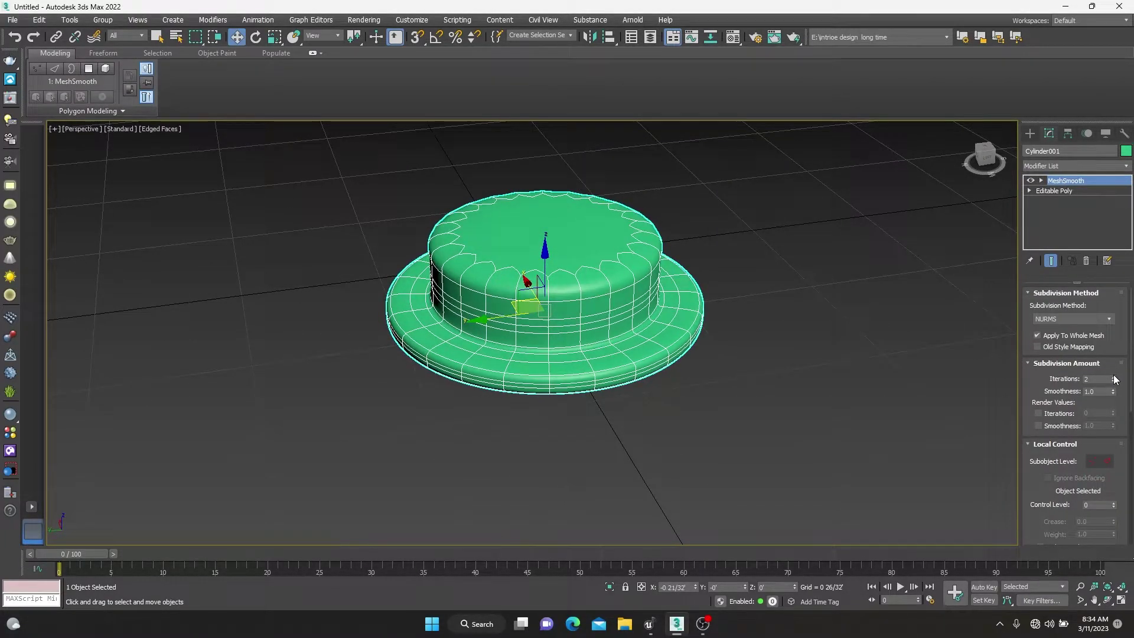
{"action": "key", "text": "F4"}
{"action": "mouse_move", "coordinate": [885, 413]}
{"action": "middle_mouse_down", "text": "alt"}
{"action": "mouse_move", "coordinate": [849, 257]}
{"action": "mouse_move", "coordinate": [949, 280]}
{"action": "mouse_move", "coordinate": [908, 444]}
{"action": "mouse_move", "coordinate": [846, 325]}
{"action": "mouse_move", "coordinate": [862, 403]}
{"action": "mouse_move", "coordinate": [865, 387]}
{"action": "middle_mouse_up", "text": "alt"}
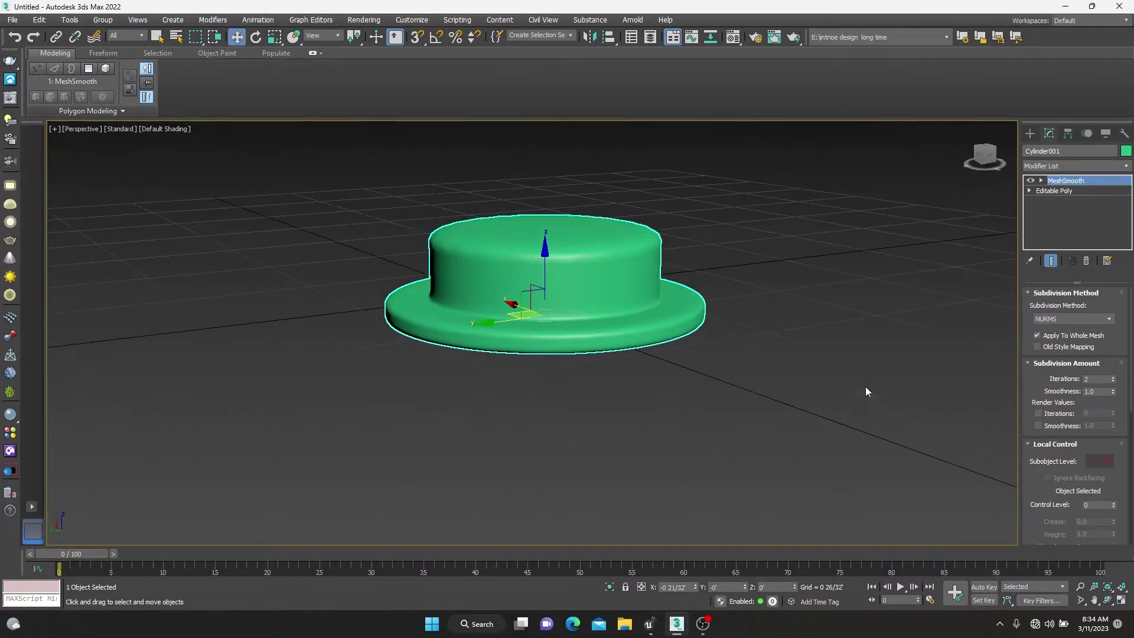
{"action": "left_click", "coordinate": [866, 386]}
{"action": "key", "text": "m"}
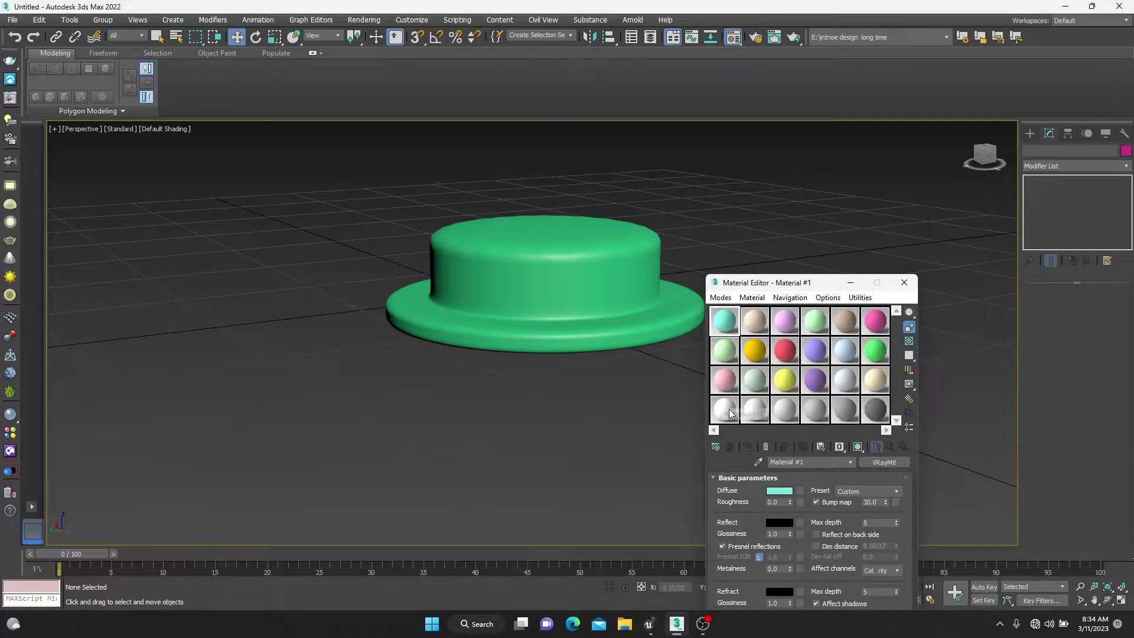
- Change the material slot to VRayMtl with a white Diffuse colour
{"action": "left_click", "coordinate": [880, 462]}
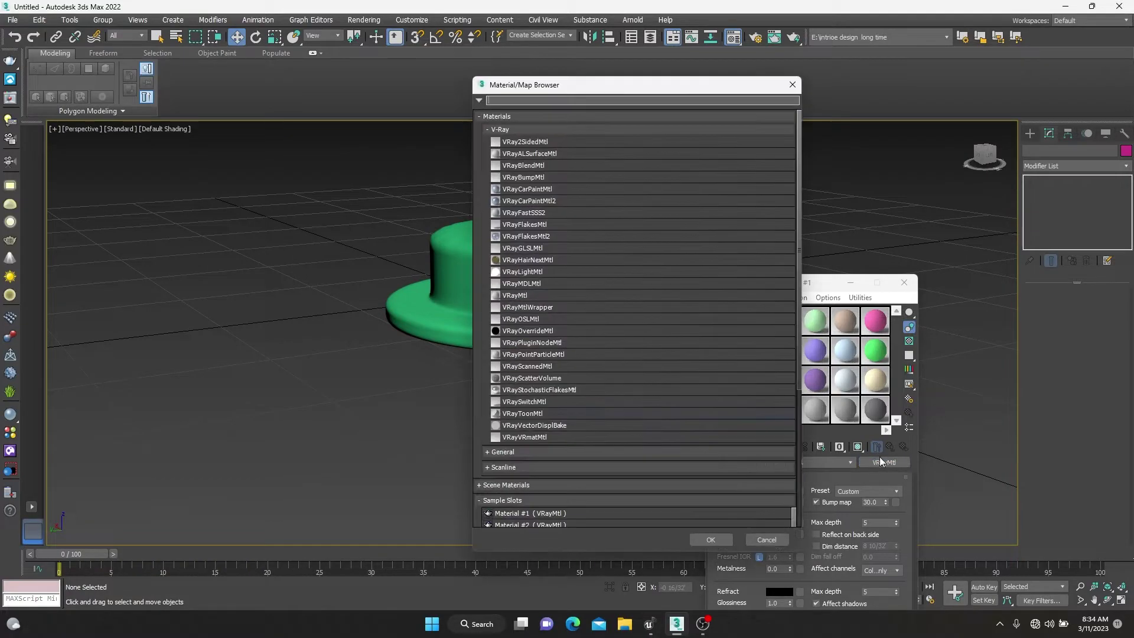
{"action": "left_click", "coordinate": [530, 296]}
{"action": "left_click", "coordinate": [706, 538]}
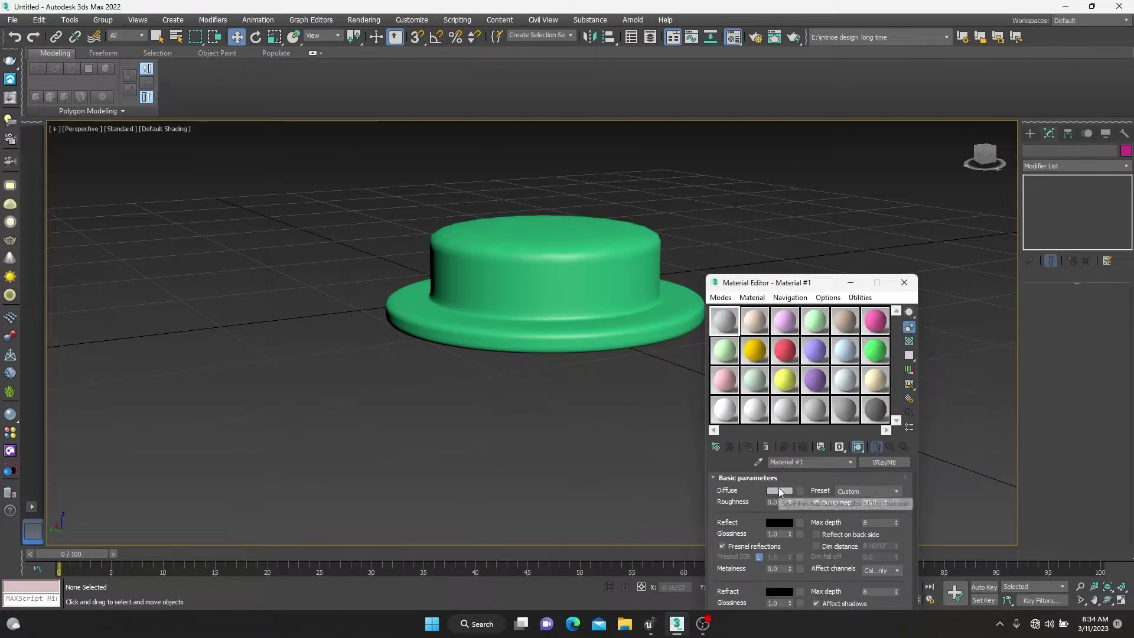
{"action": "left_click", "coordinate": [780, 492]}
{"action": "left_click", "coordinate": [236, 163]}
{"action": "left_click", "coordinate": [433, 181]}
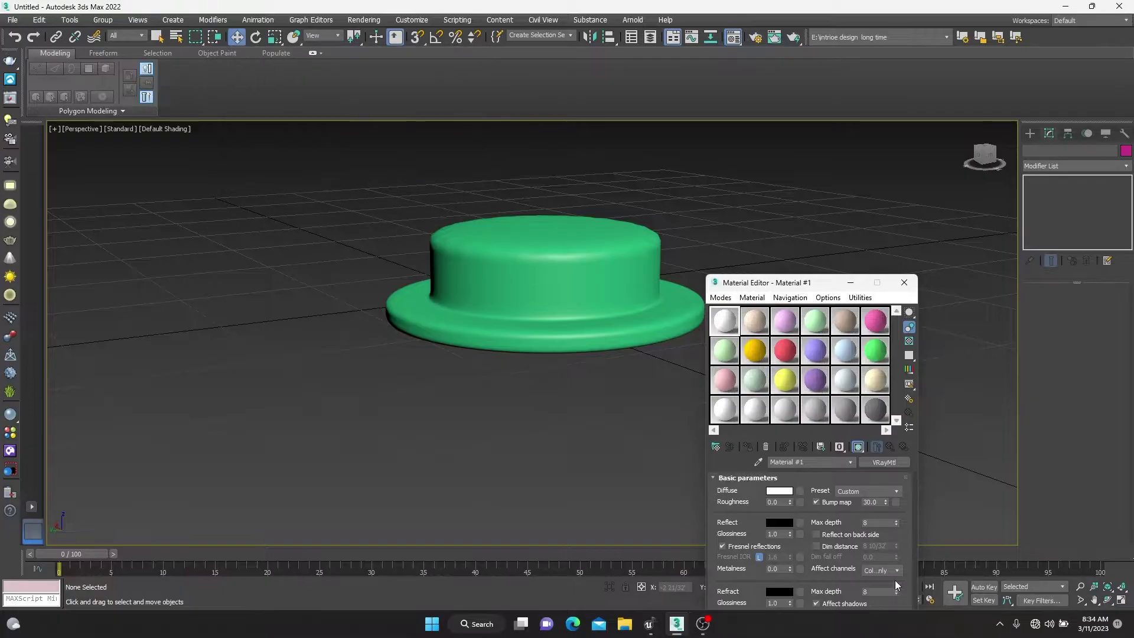
- Set the Reflect colour to grey 62 and drag the material onto the hat
{"action": "left_click", "coordinate": [779, 523]}
{"action": "left_click", "coordinate": [236, 163]}
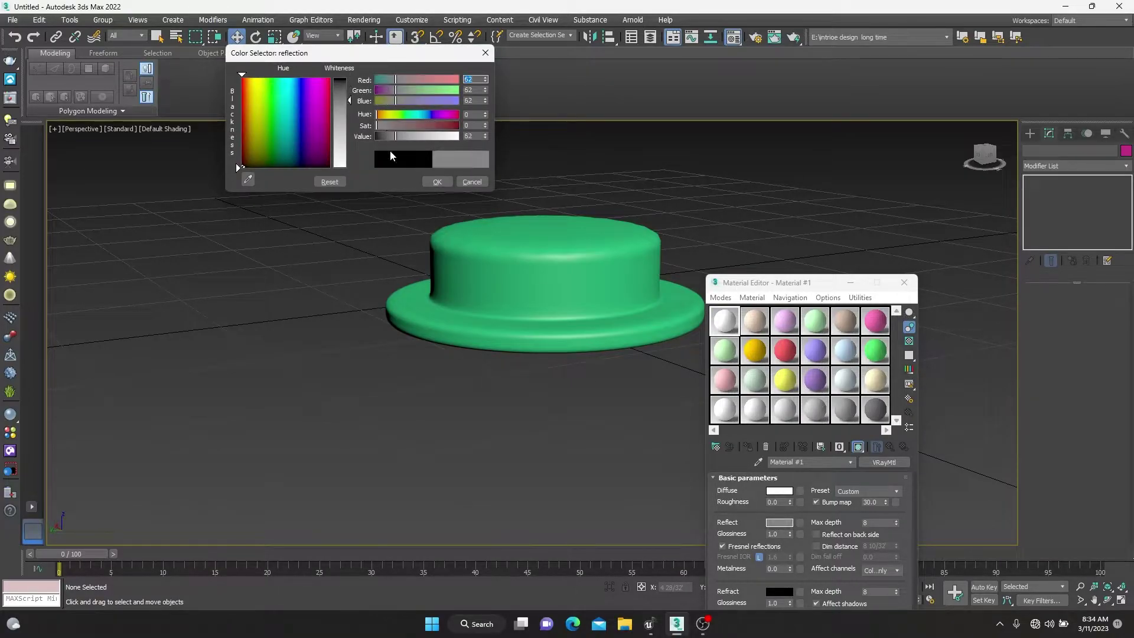
{"action": "left_click", "coordinate": [437, 184]}
{"action": "left_click", "coordinate": [789, 535]}
{"action": "type", "text": "0.76"}
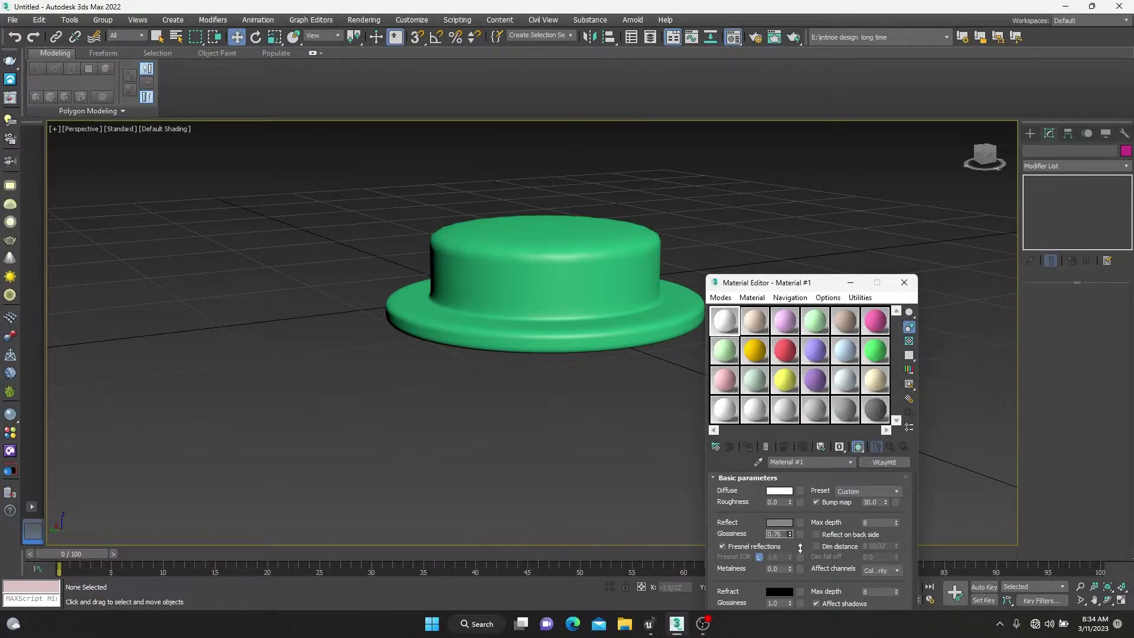
{"action": "left_click_drag", "start_coordinate": [733, 317], "coordinate": [642, 326]}
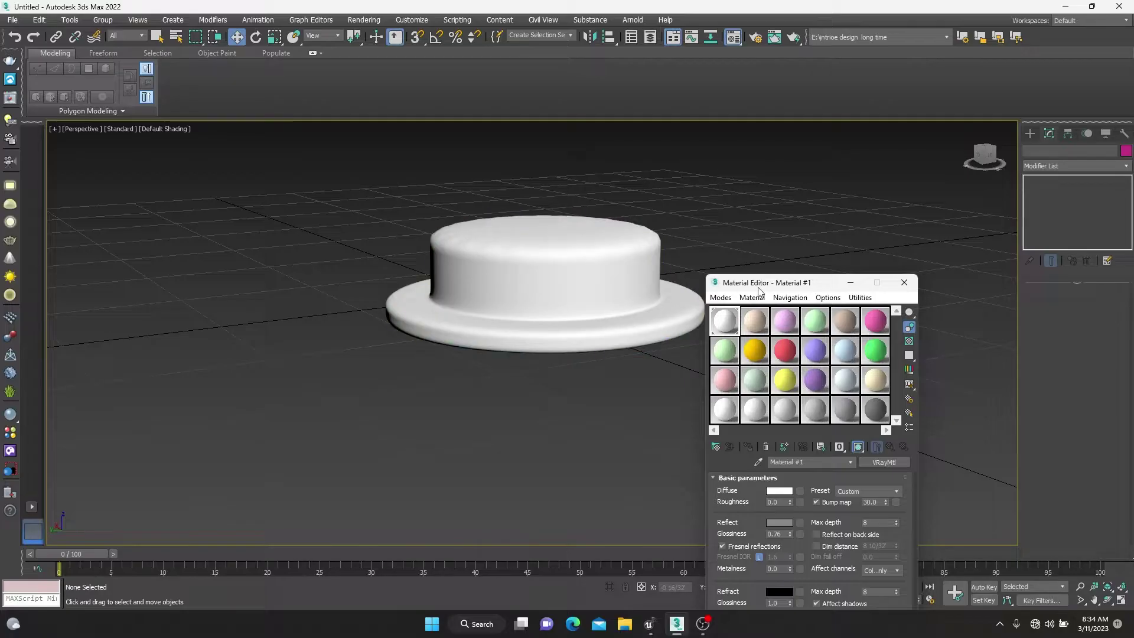
{"action": "left_click", "coordinate": [903, 283]}
- Raise the hat slightly above the grid and maximize the Top view
{"action": "left_click", "coordinate": [578, 295]}
{"action": "left_click_drag", "start_coordinate": [544, 252], "coordinate": [544, 191]}
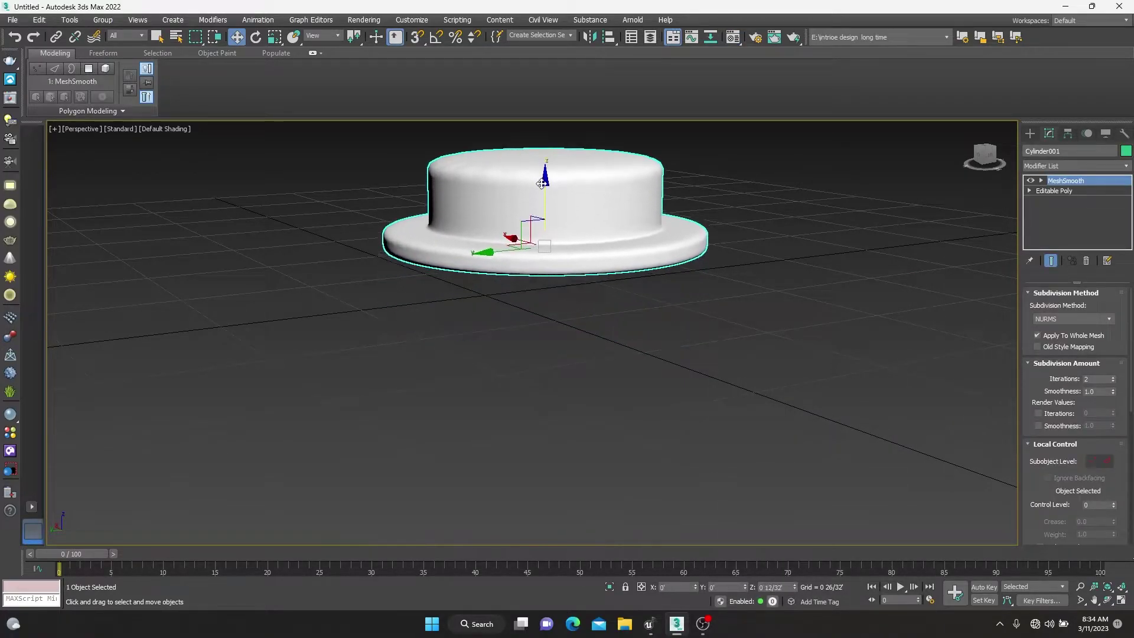
{"action": "left_click", "coordinate": [604, 387]}
{"action": "key", "text": "alt+w"}
{"action": "left_click", "coordinate": [292, 250]}
{"action": "key", "text": "alt+w"}
- Draw a VRayLight in the Top view and set its type to Disc
{"action": "scroll", "coordinate": [489, 345], "scroll_direction": "up", "scroll_amount": 5}
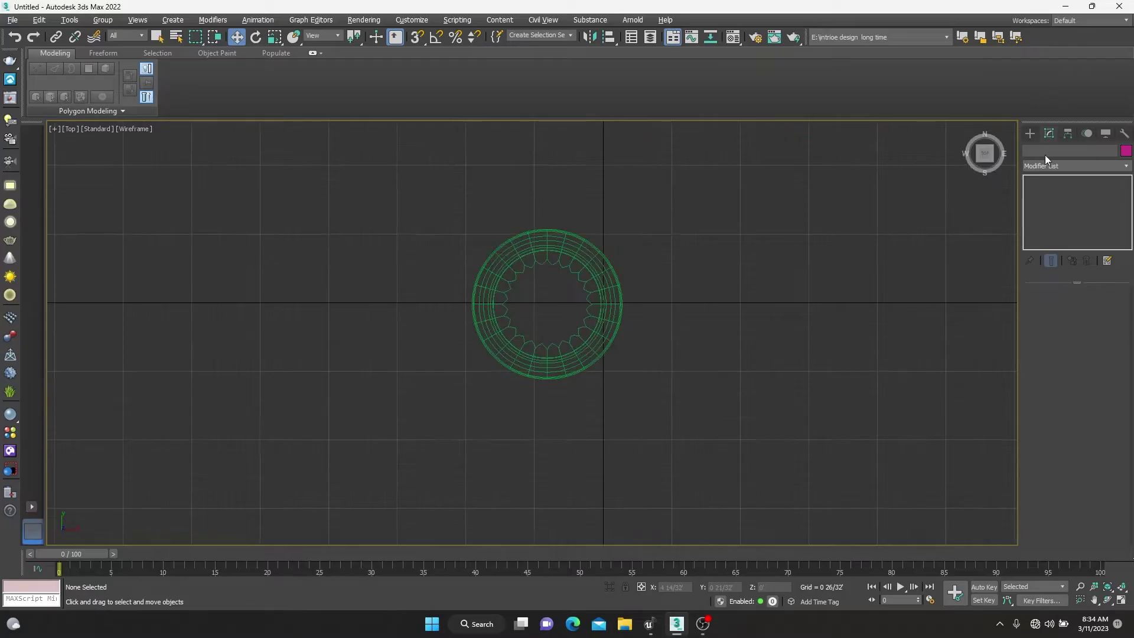
{"action": "left_click", "coordinate": [1030, 134]}
{"action": "left_click", "coordinate": [1075, 169]}
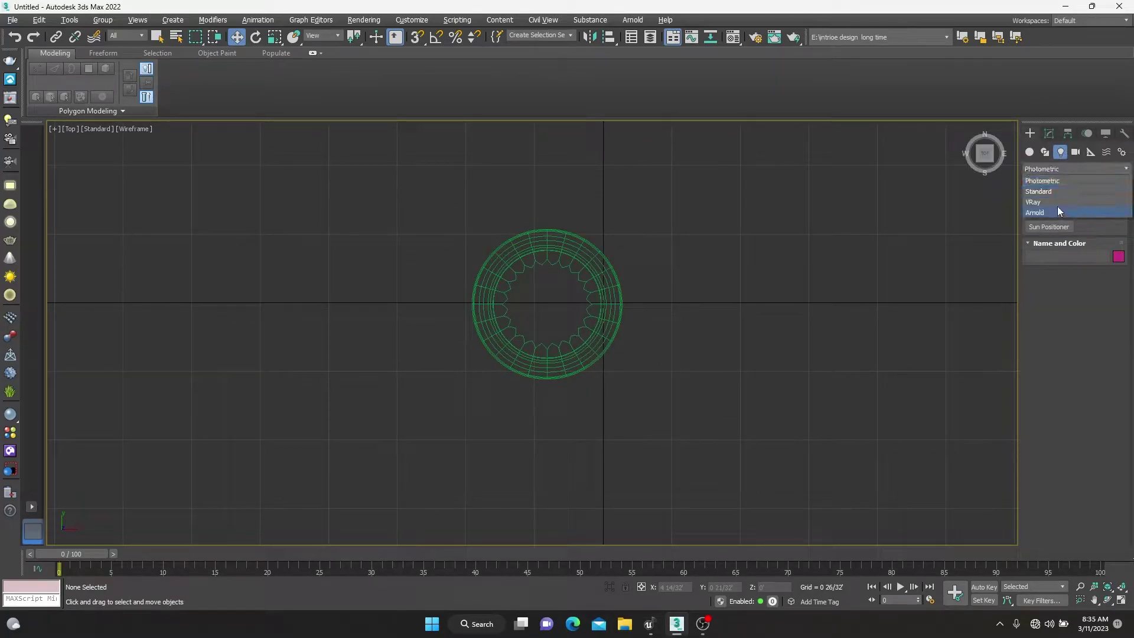
{"action": "left_click", "coordinate": [1057, 206]}
{"action": "left_click", "coordinate": [1032, 216]}
{"action": "scroll", "coordinate": [546, 301], "scroll_direction": "up", "scroll_amount": 3}
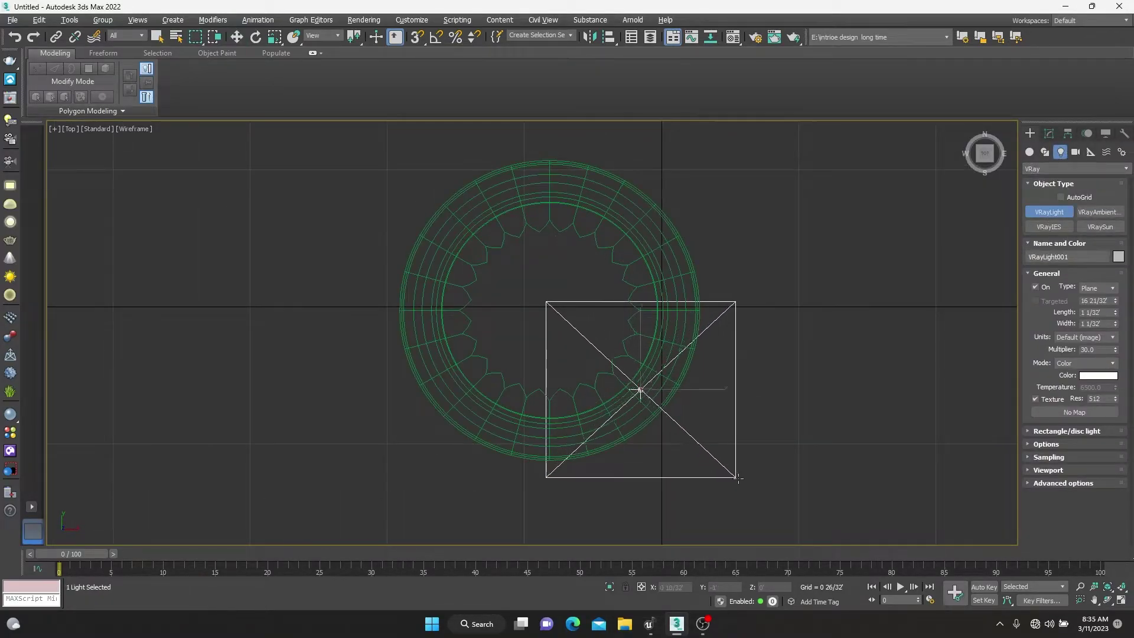
{"action": "left_click_drag", "start_coordinate": [546, 301], "coordinate": [743, 479]}
{"action": "left_click", "coordinate": [1112, 290]}
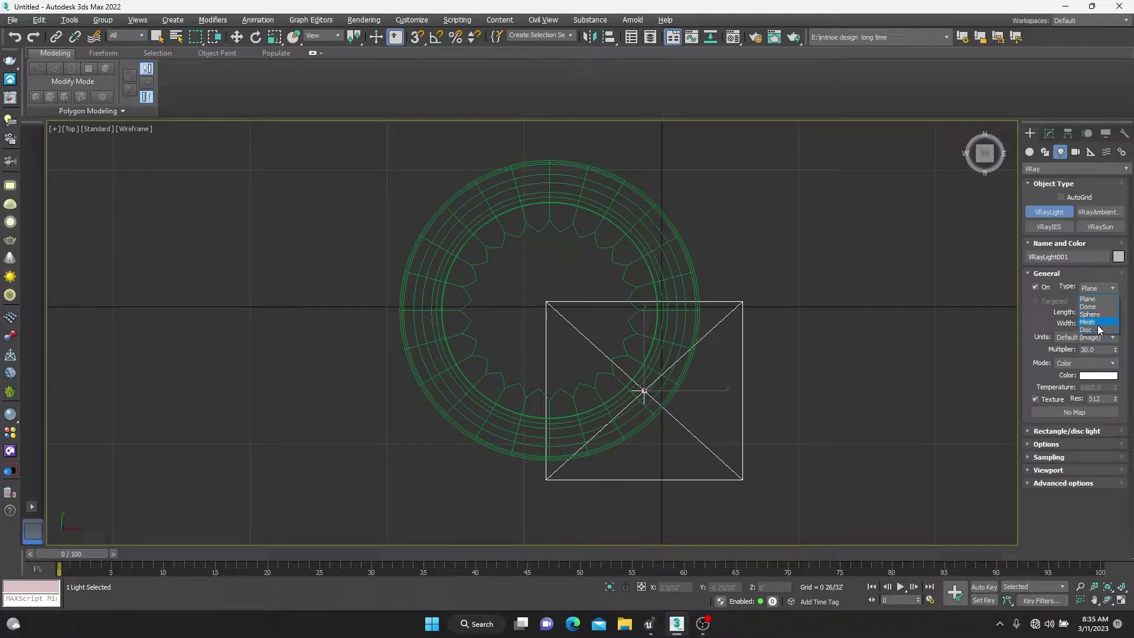
- Move the disc light onto the hat's centre in the Top view
{"action": "key", "text": "w"}
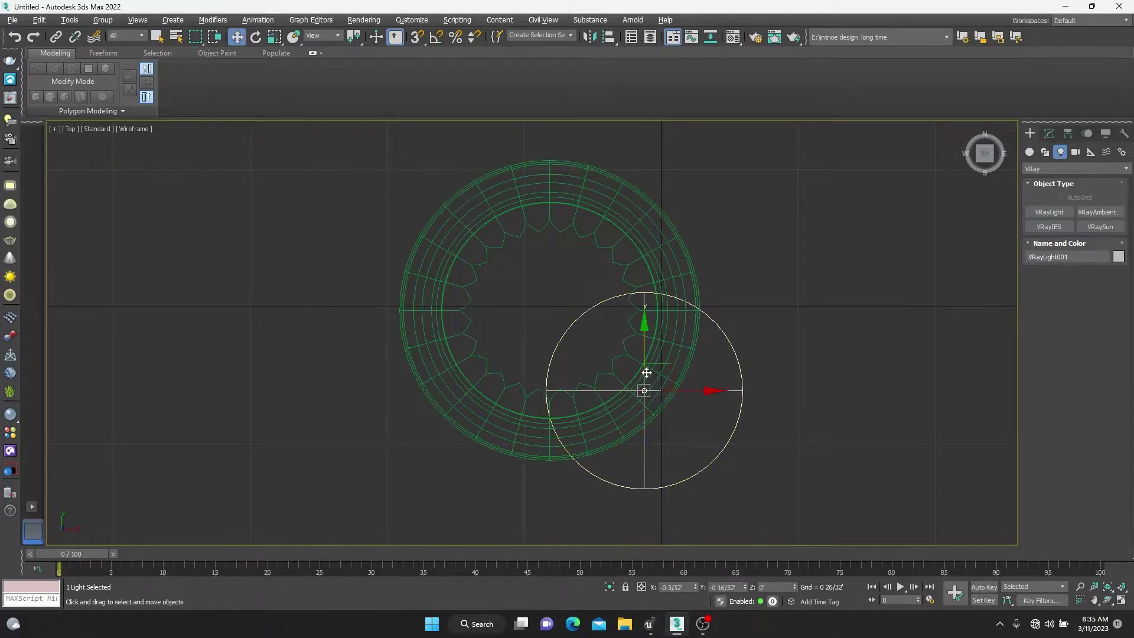
{"action": "left_click_drag", "start_coordinate": [645, 345], "coordinate": [629, 274]}
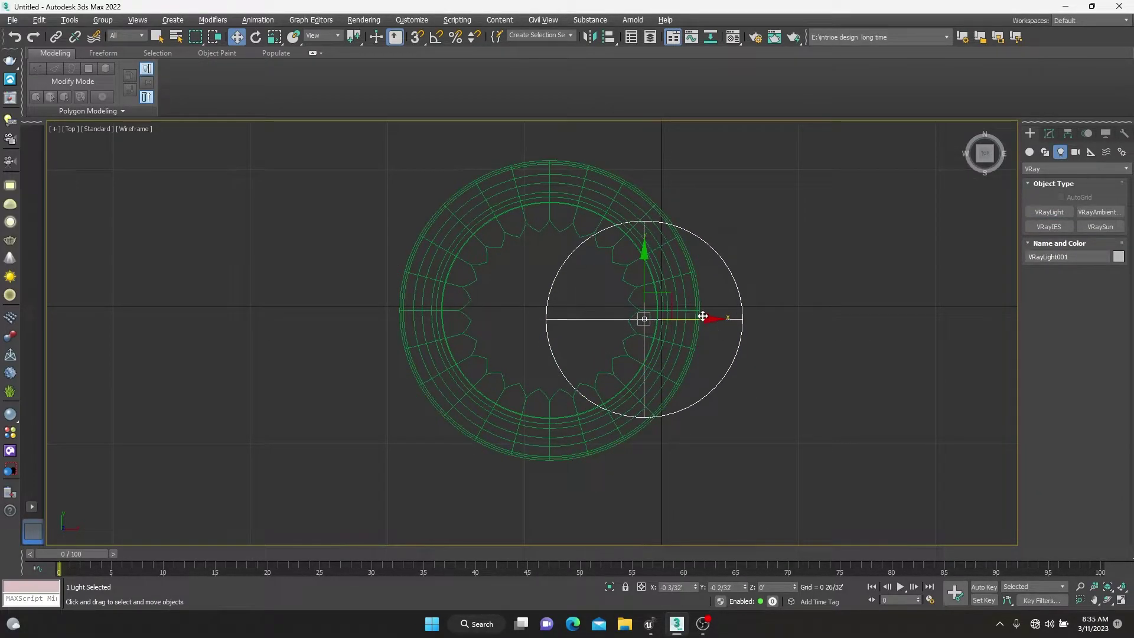
{"action": "left_click_drag", "start_coordinate": [703, 316], "coordinate": [608, 318]}
{"action": "scroll", "coordinate": [579, 284], "scroll_direction": "up", "scroll_amount": 2}
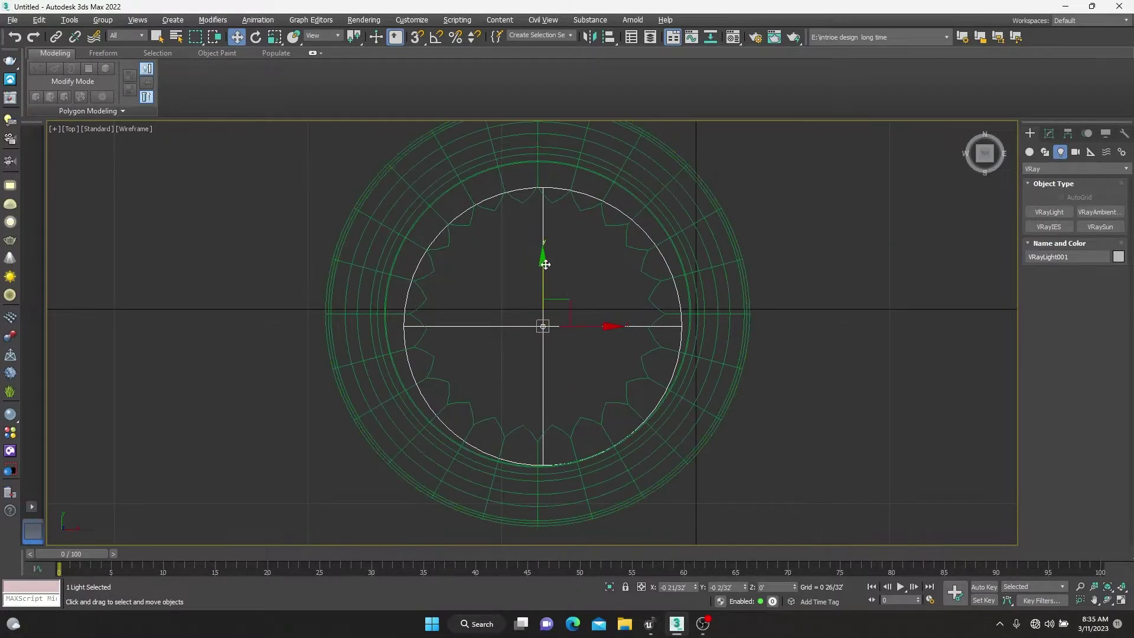
{"action": "left_click_drag", "start_coordinate": [545, 264], "coordinate": [542, 246]}
{"action": "key", "text": "alt+w"}
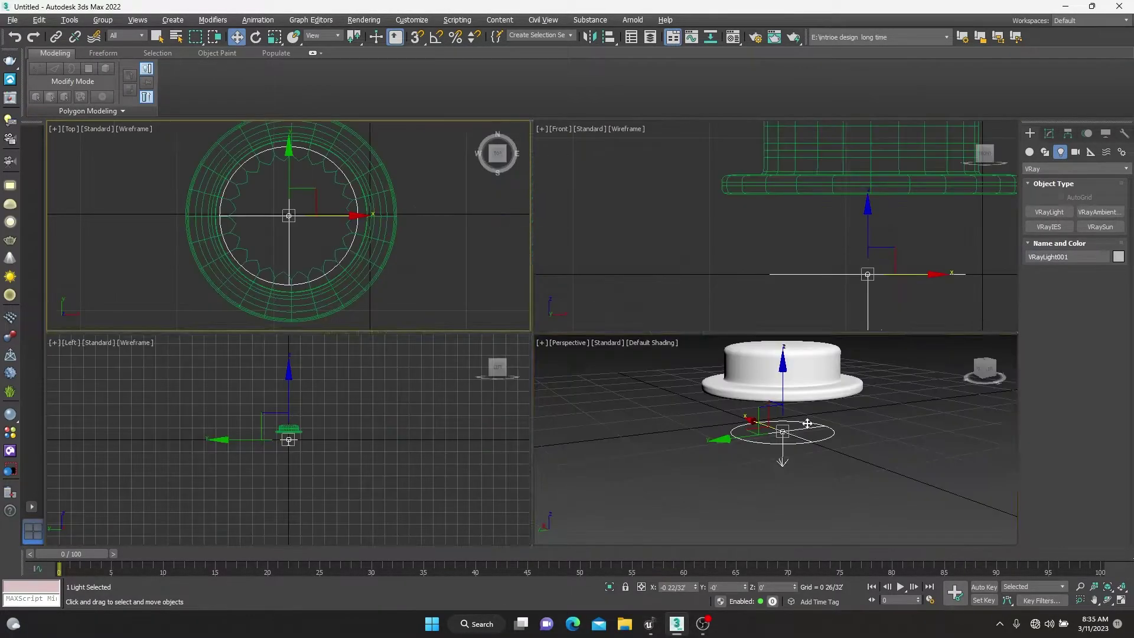
{"action": "key", "text": "alt+w"}
- Raise the disc light in Perspective to about brim height, then return to the Top view
{"action": "left_click_drag", "start_coordinate": [545, 263], "coordinate": [539, 195]}
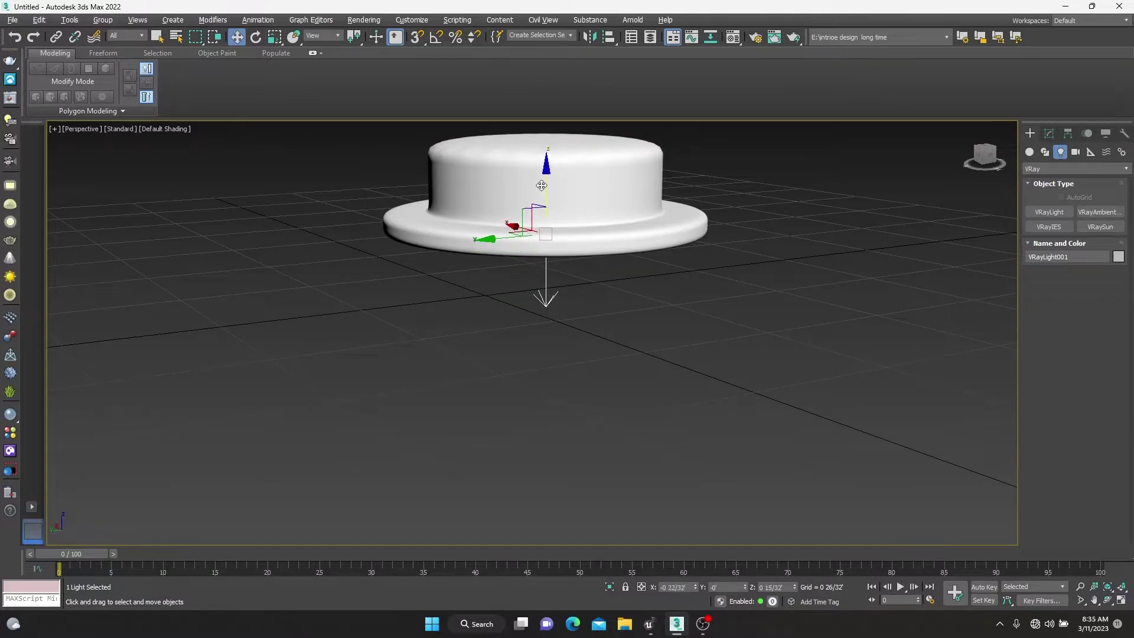
{"action": "scroll", "coordinate": [529, 199], "scroll_direction": "up", "scroll_amount": 3}
{"action": "scroll", "coordinate": [529, 199], "scroll_direction": "down", "scroll_amount": 5}
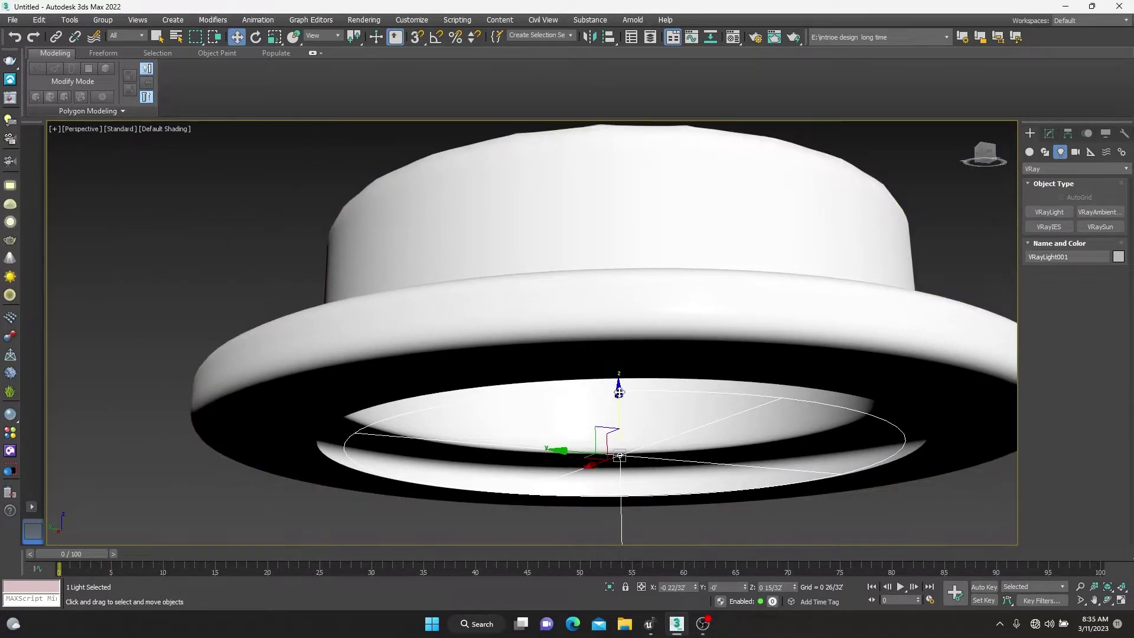
{"action": "left_click_drag", "start_coordinate": [620, 396], "coordinate": [683, 411]}
{"action": "scroll", "coordinate": [683, 411], "scroll_direction": "down", "scroll_amount": 3}
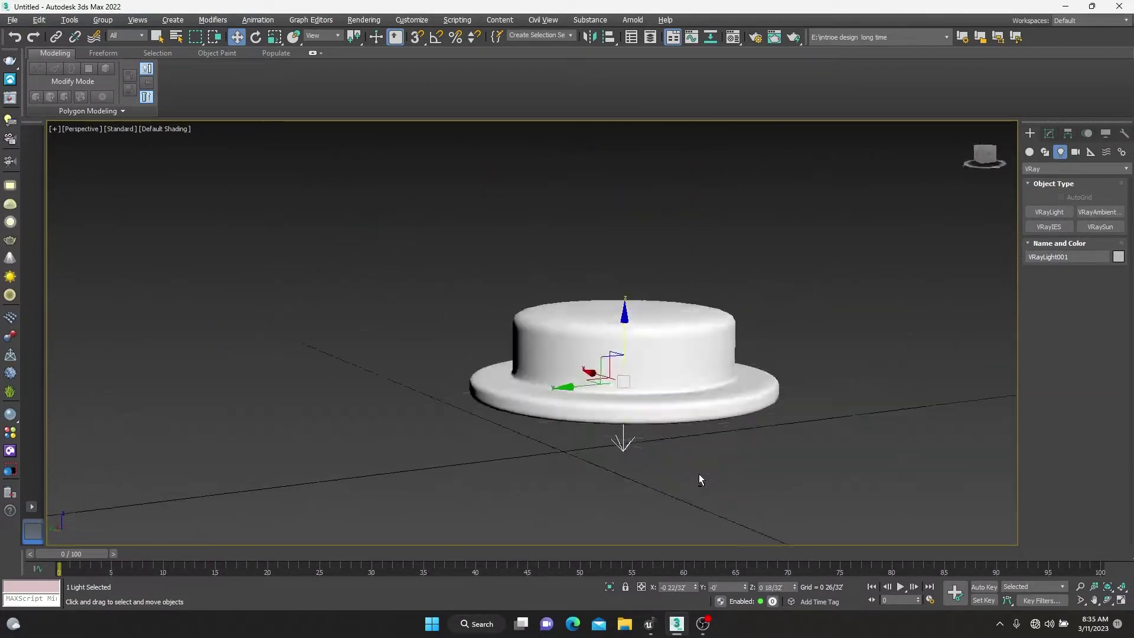
{"action": "scroll", "coordinate": [703, 473], "scroll_direction": "down", "scroll_amount": 4}
{"action": "scroll", "coordinate": [688, 451], "scroll_direction": "up", "scroll_amount": 3}
{"action": "key", "text": "alt+w"}
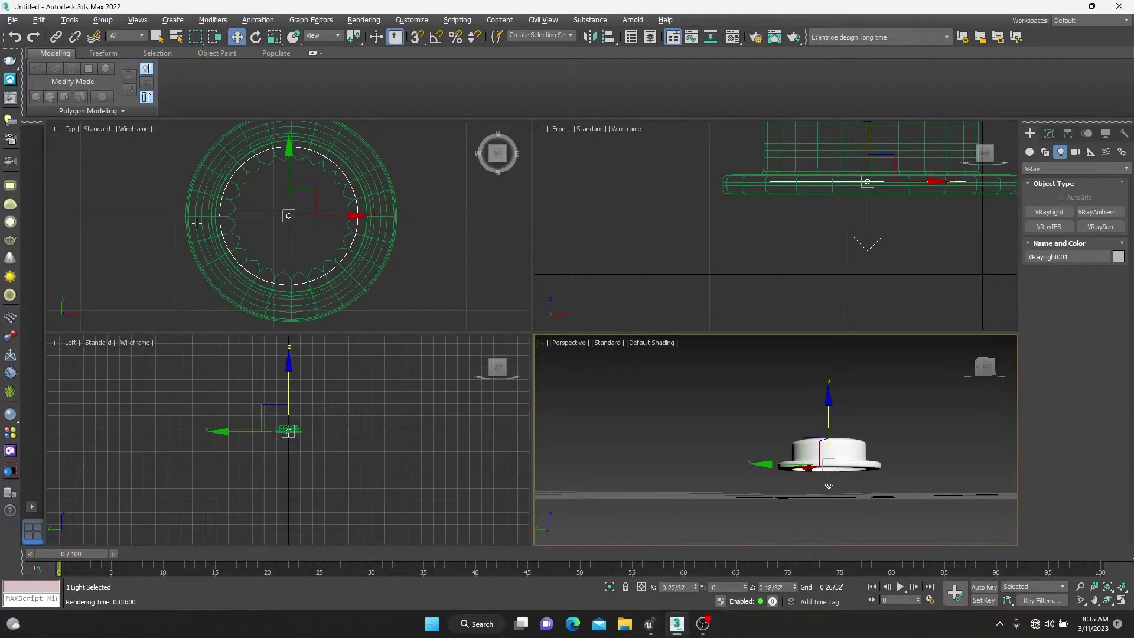
{"action": "key", "text": "t"}
{"action": "key", "text": "alt+w"}
{"action": "left_click", "coordinate": [1050, 134]}
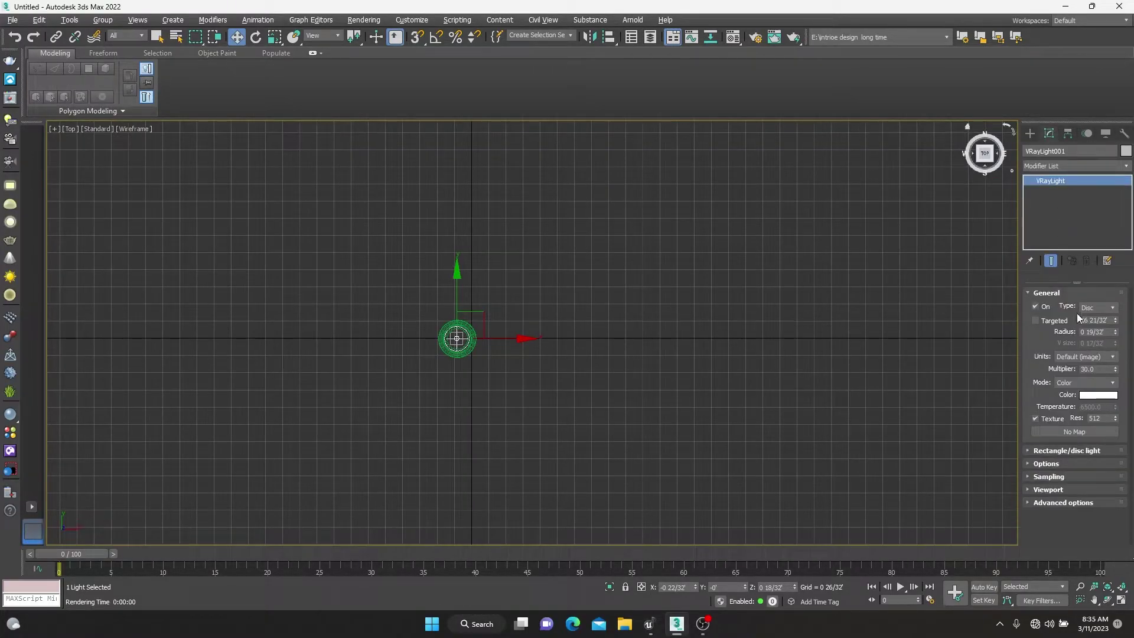
- Draw a second V-Ray plane light over the hat in the Top view
{"action": "left_click", "coordinate": [1030, 133]}
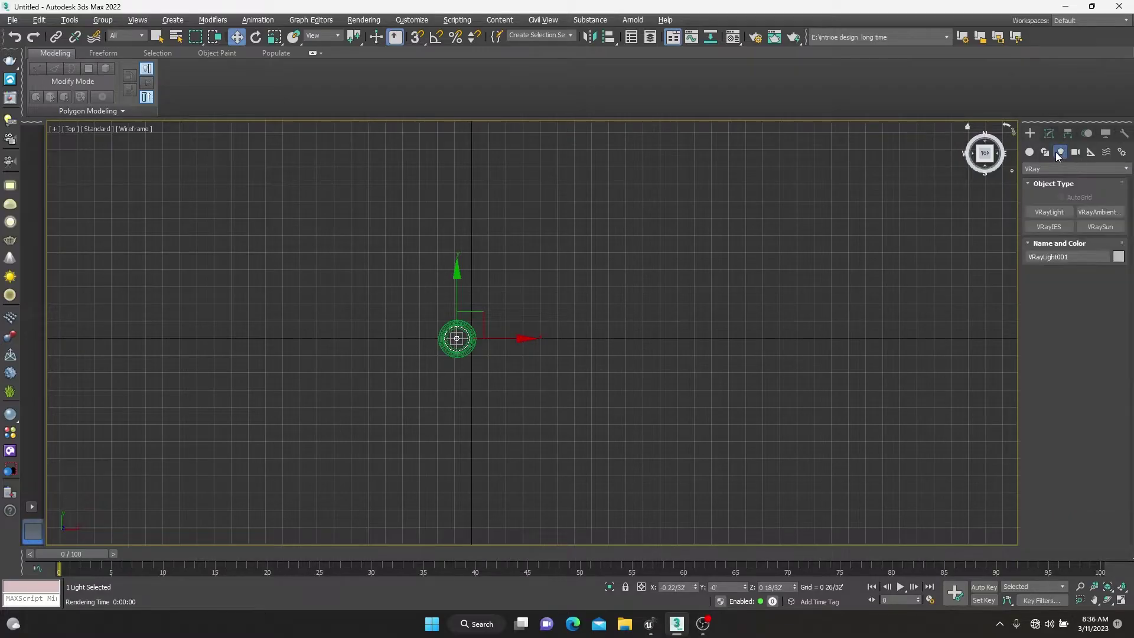
{"action": "left_click", "coordinate": [1057, 211]}
{"action": "left_click_drag", "start_coordinate": [301, 269], "coordinate": [542, 417]}
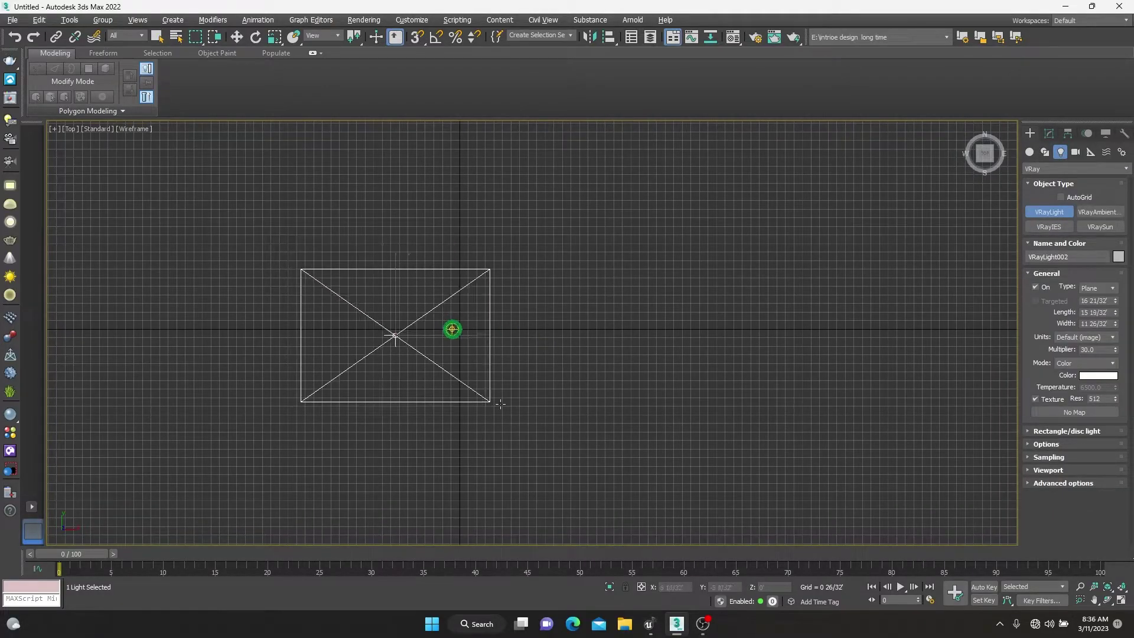
- Raise the plane light high above the hat in the Perspective view
{"action": "key", "text": "p"}
{"action": "key", "text": "w"}
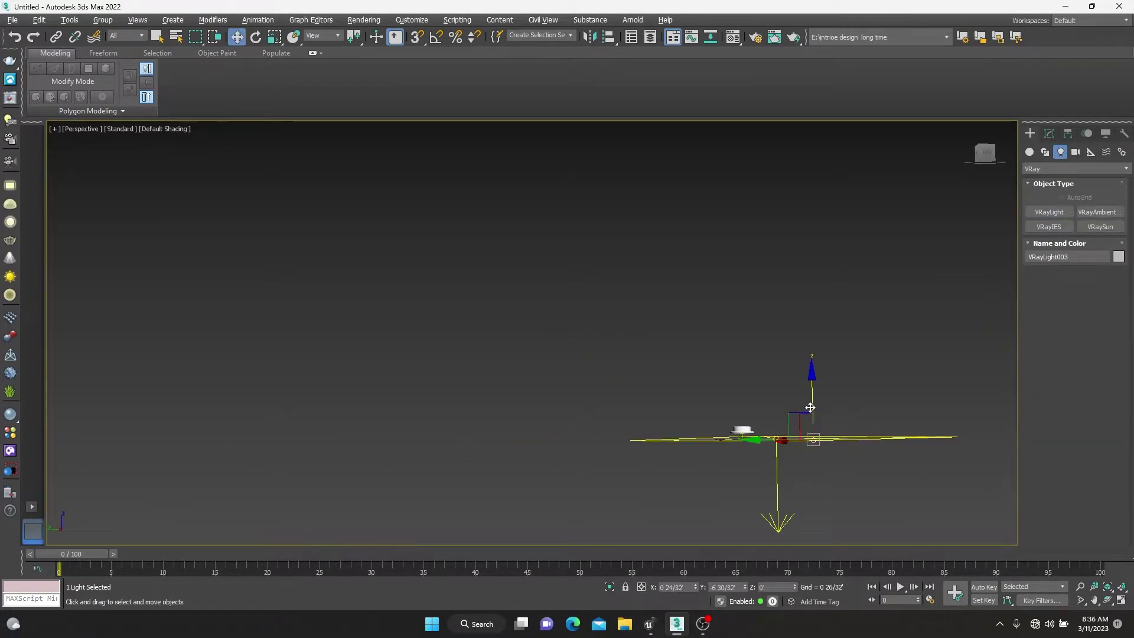
{"action": "left_click", "coordinate": [809, 342]}
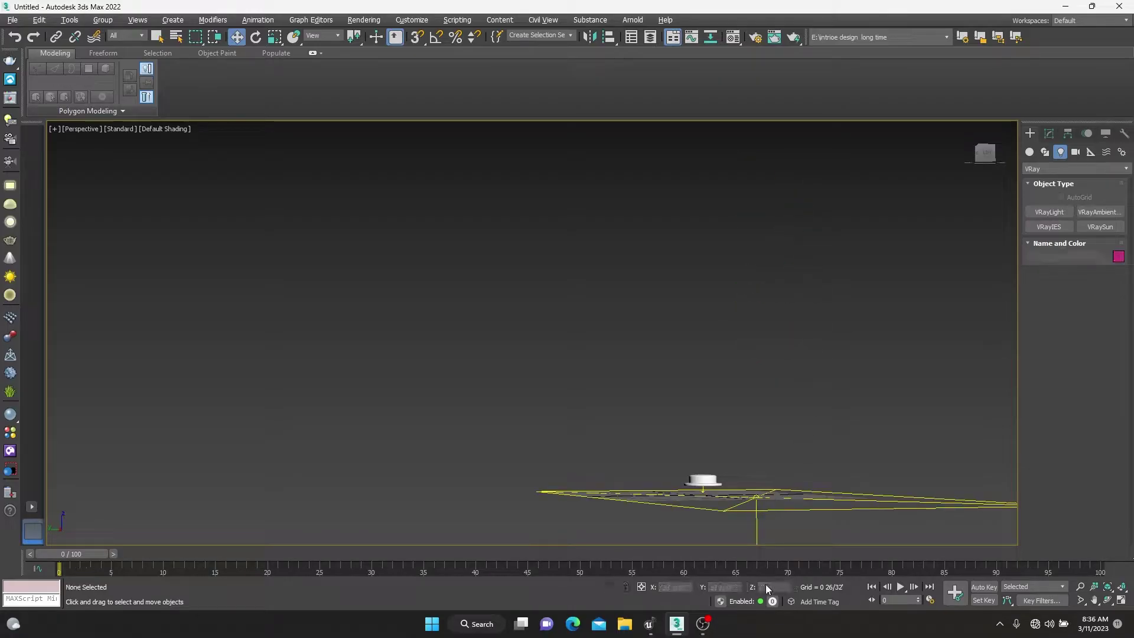
{"action": "left_click_drag", "start_coordinate": [757, 528], "coordinate": [735, 65]}
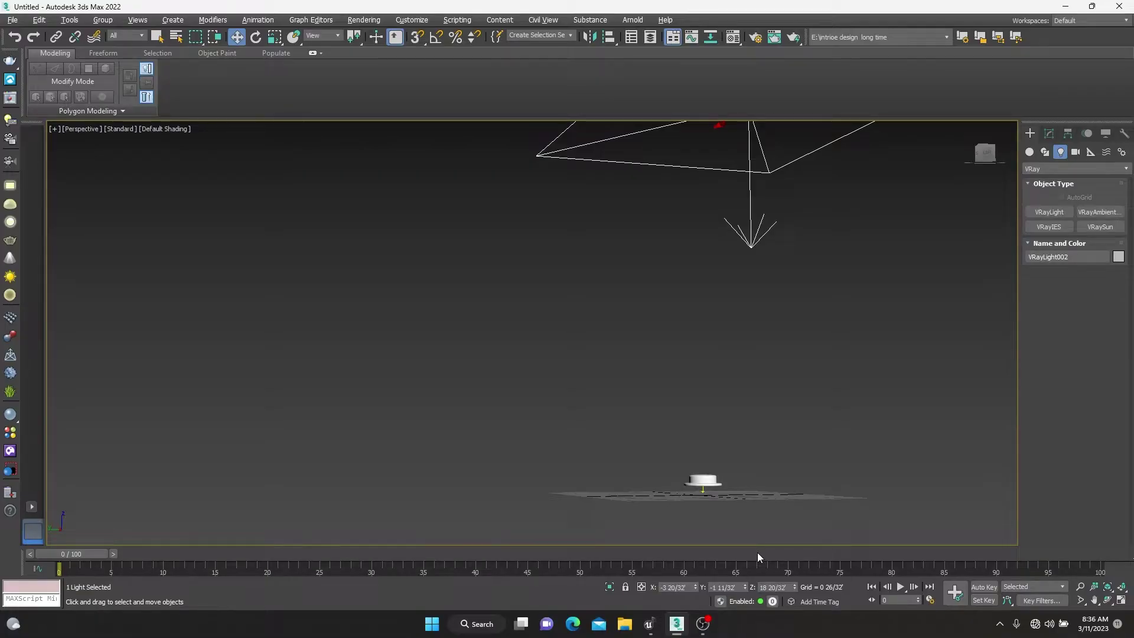
{"action": "scroll", "coordinate": [729, 485], "scroll_direction": "up", "scroll_amount": 5}
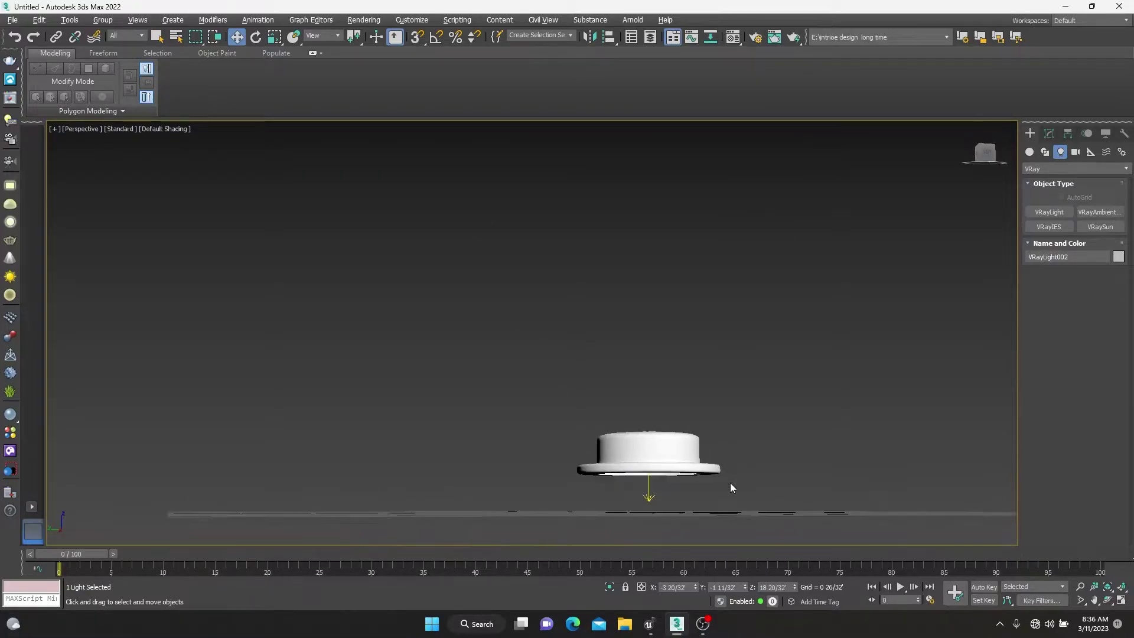
{"action": "middle_click_drag", "start_coordinate": [730, 483], "coordinate": [796, 433]}
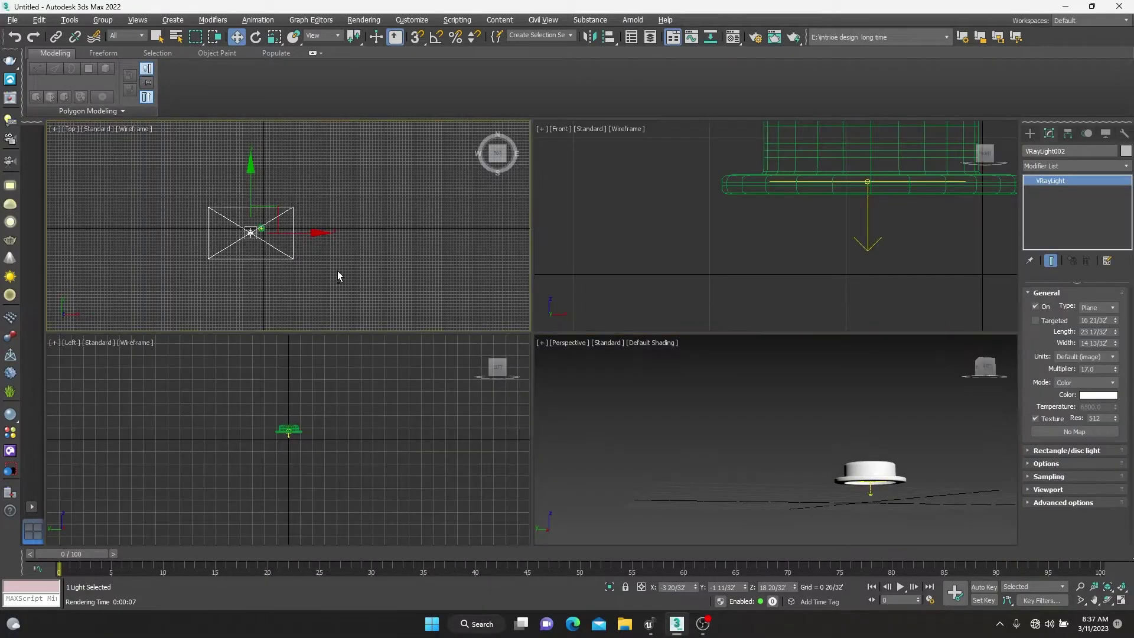
{"action": "left_click", "coordinate": [1029, 134]}
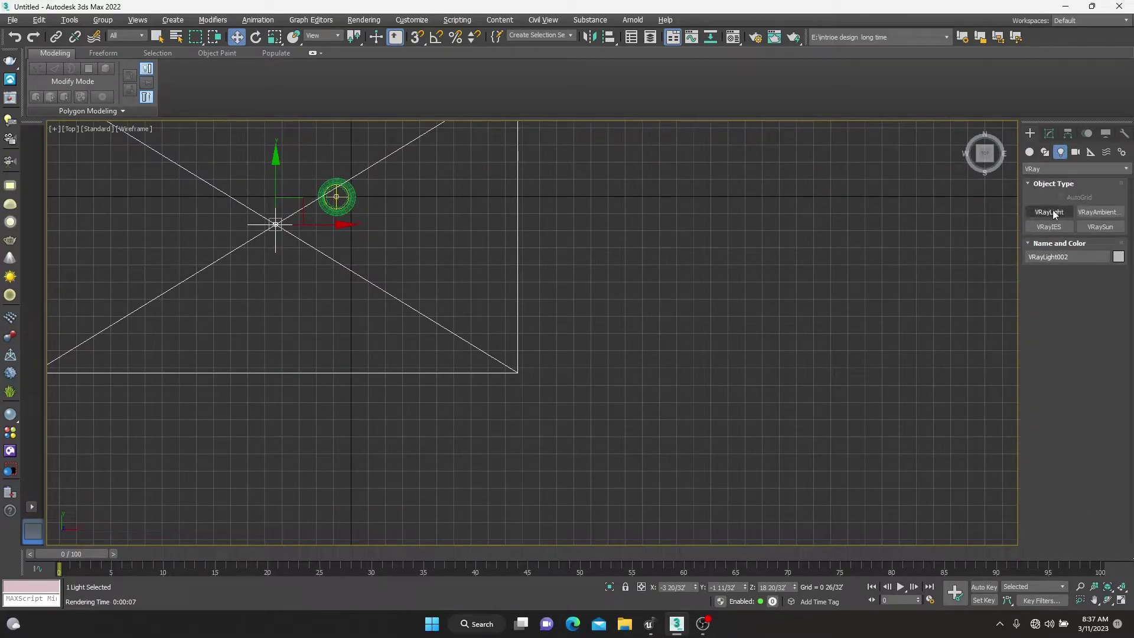
- Draw a large Plane primitive and lower it beneath the hat as a ground plane
{"action": "left_click", "coordinate": [1030, 152]}
{"action": "left_click", "coordinate": [1099, 270]}
{"action": "scroll", "coordinate": [529, 451], "scroll_direction": "down", "scroll_amount": 2}
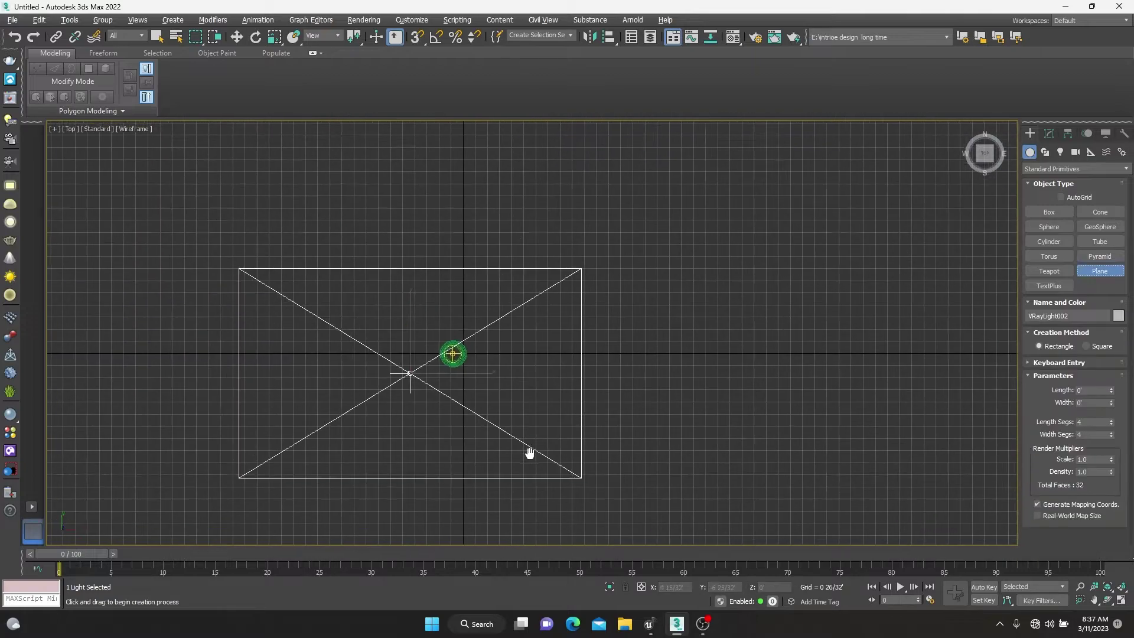
{"action": "left_click_drag", "start_coordinate": [400, 340], "coordinate": [666, 504]}
{"action": "key", "text": "alt+w"}
{"action": "key", "text": "alt+w"}
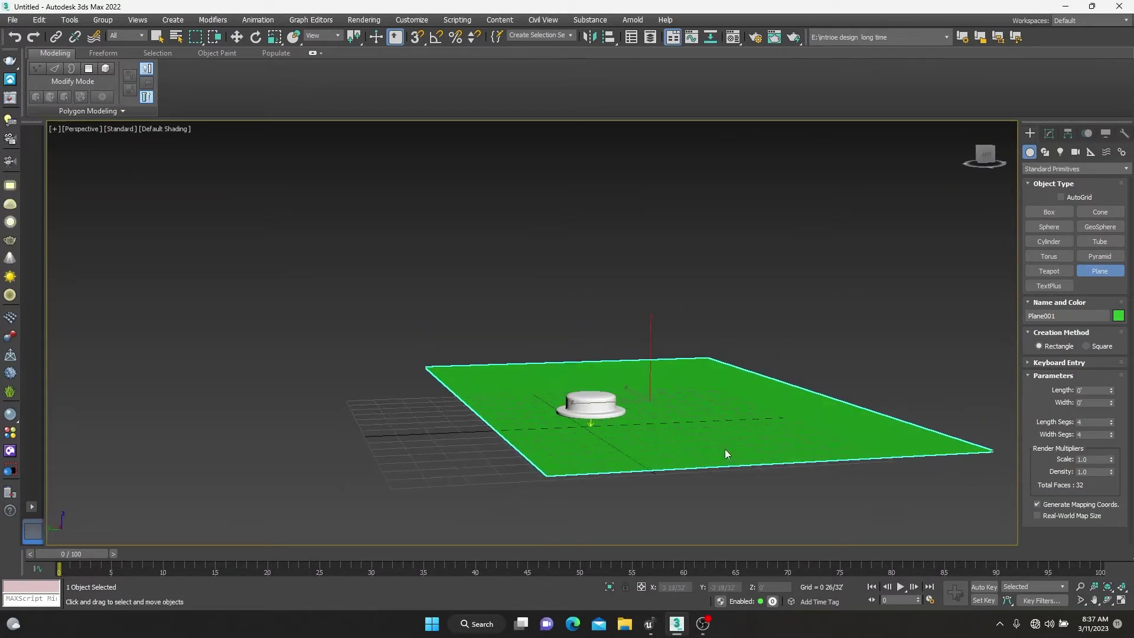
{"action": "key", "text": "w"}
{"action": "left_click_drag", "start_coordinate": [651, 345], "coordinate": [649, 414]}
{"action": "middle_click_drag", "start_coordinate": [650, 413], "coordinate": [763, 416], "text": "alt"}
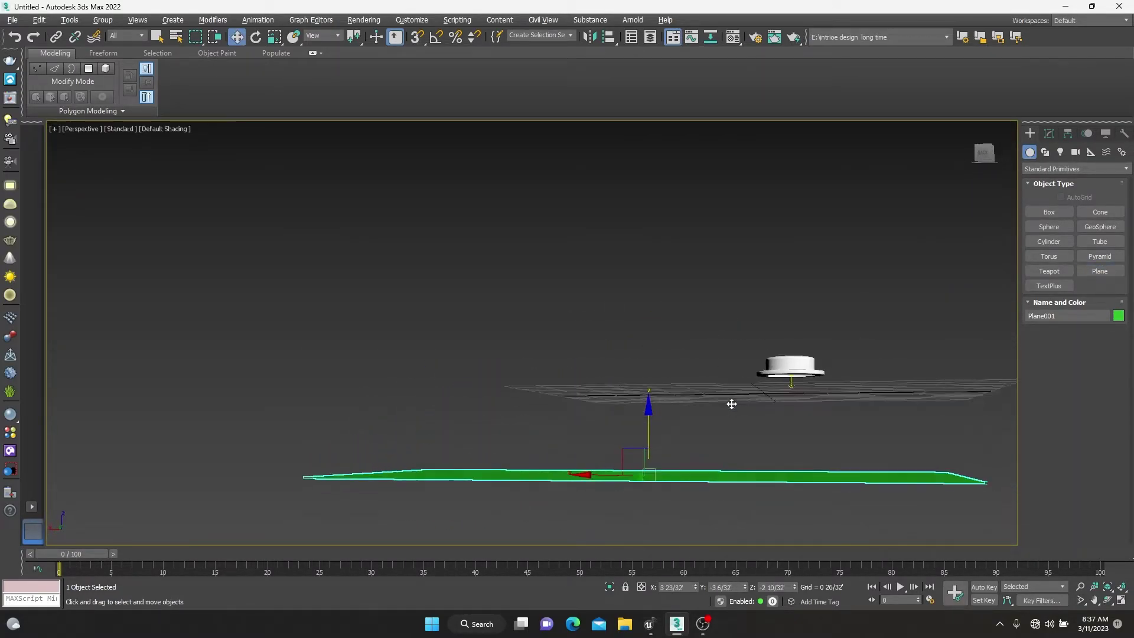
- Shrink the VRayLight002 plane light to a small rectangle in the Top view
{"action": "key", "text": "m"}
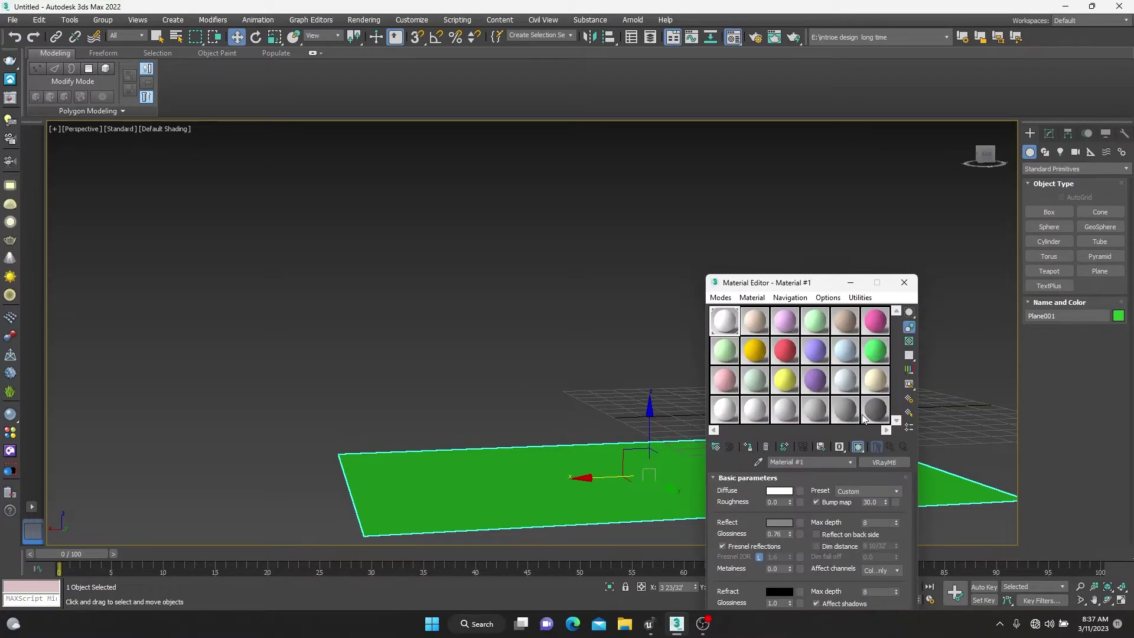
{"action": "left_click", "coordinate": [747, 447]}
{"action": "left_click", "coordinate": [904, 282]}
{"action": "scroll", "coordinate": [768, 425], "scroll_direction": "up", "scroll_amount": 3}
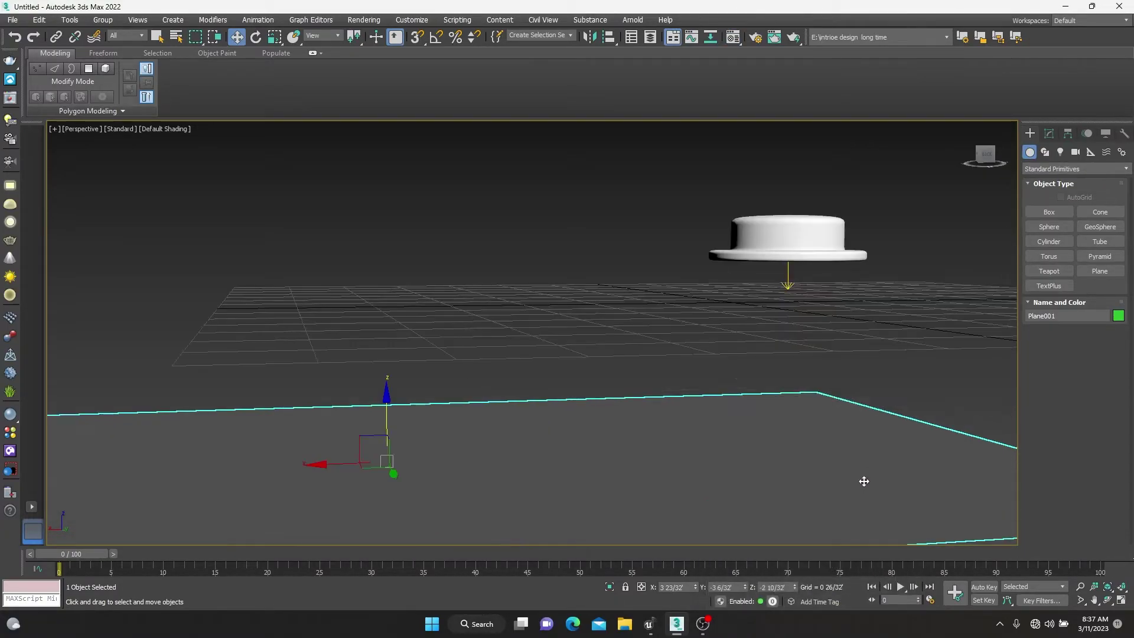
{"action": "scroll", "coordinate": [432, 416], "scroll_direction": "up", "scroll_amount": 2}
{"action": "key", "text": "alt+w"}
{"action": "key", "text": "alt+w"}
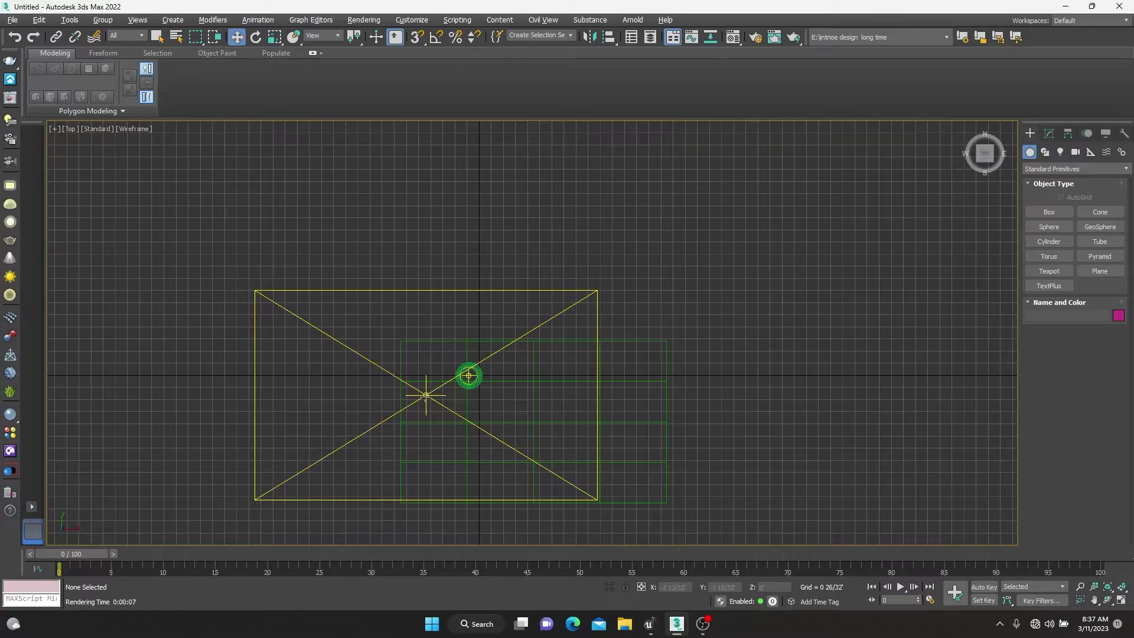
{"action": "left_click", "coordinate": [426, 395]}
{"action": "key", "text": "r"}
{"action": "left_click_drag", "start_coordinate": [427, 395], "coordinate": [466, 475]}
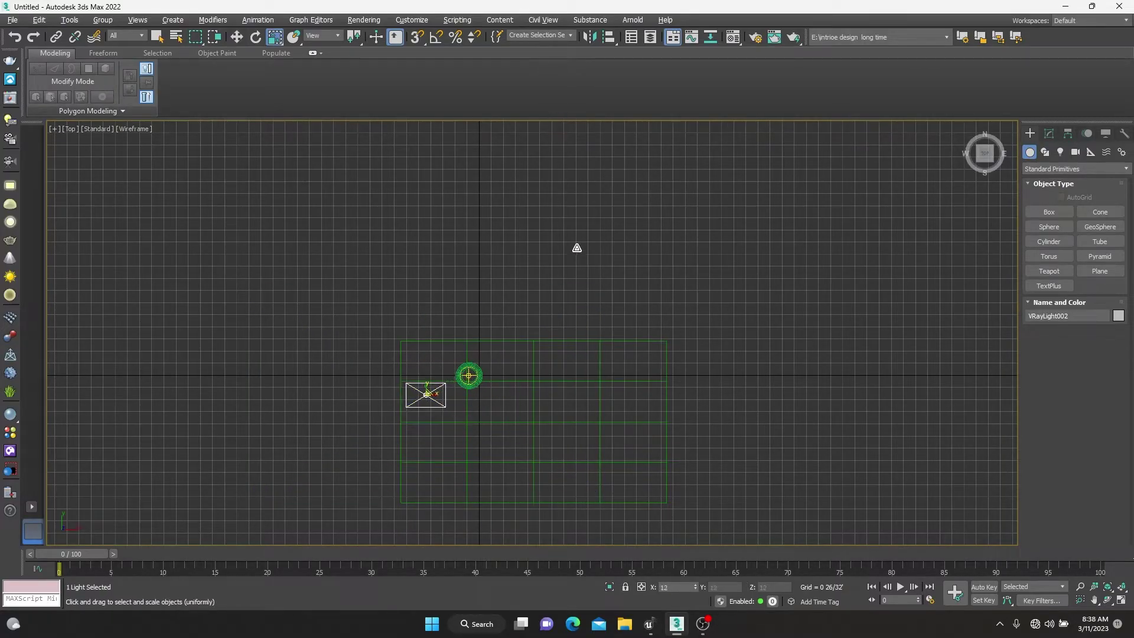
- Move the plane light down onto the horizontal axis in the Front view
{"action": "key", "text": "w"}
{"action": "key", "text": "alt+w"}
{"action": "right_click", "coordinate": [819, 262]}
{"action": "key", "text": "alt+w"}
{"action": "scroll", "coordinate": [764, 264], "scroll_direction": "up", "scroll_amount": 2}
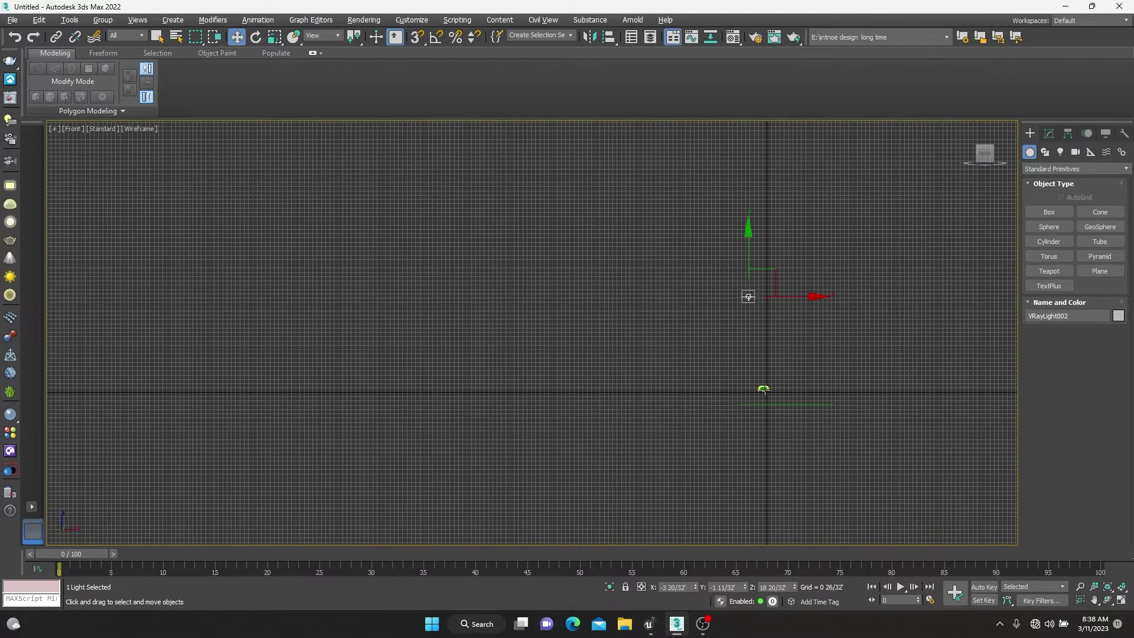
{"action": "mouse_move", "coordinate": [750, 265]}
{"action": "left_mouse_down"}
{"action": "mouse_move", "coordinate": [757, 337]}
{"action": "mouse_move", "coordinate": [677, 322]}
{"action": "mouse_move", "coordinate": [468, 335]}
{"action": "mouse_move", "coordinate": [497, 319]}
{"action": "left_mouse_up"}
{"action": "scroll", "coordinate": [699, 340], "scroll_direction": "up", "scroll_amount": 5}
- Tilt the plane light slightly and check it from the Perspective view
{"action": "key", "text": "e"}
{"action": "key", "text": "w"}
{"action": "key", "text": "e"}
{"action": "key", "text": "p"}
{"action": "mouse_move", "coordinate": [742, 441]}
{"action": "middle_mouse_down", "text": "alt"}
{"action": "mouse_move", "coordinate": [776, 447]}
{"action": "mouse_move", "coordinate": [509, 316]}
{"action": "mouse_move", "coordinate": [768, 326]}
{"action": "mouse_move", "coordinate": [785, 349]}
{"action": "mouse_move", "coordinate": [784, 400]}
{"action": "middle_mouse_up", "text": "alt"}
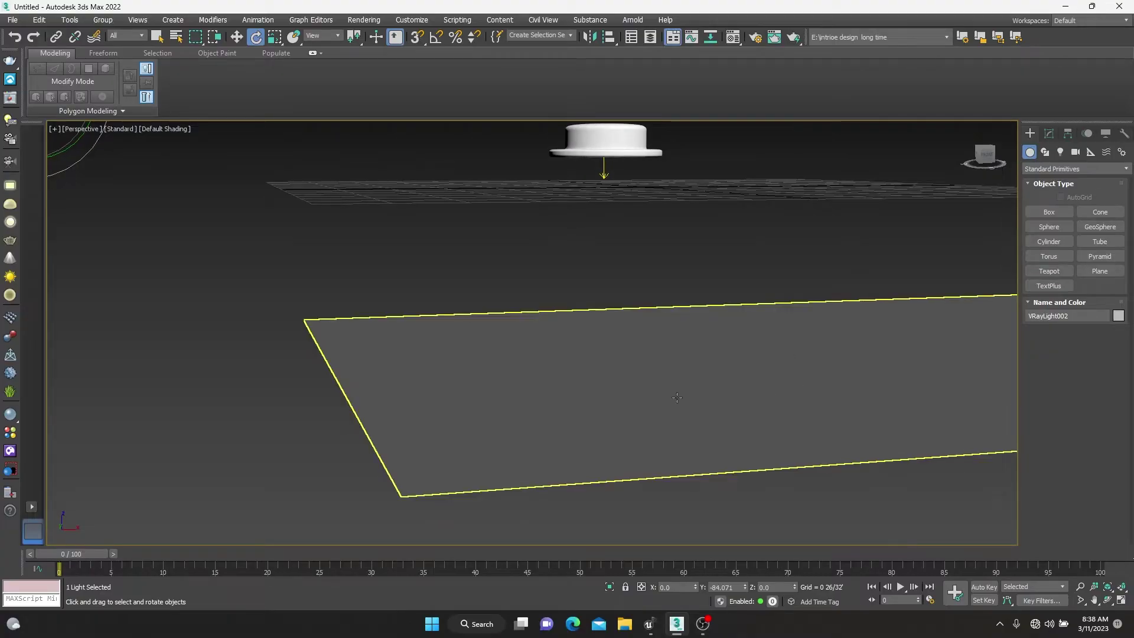
{"action": "left_click", "coordinate": [491, 307]}
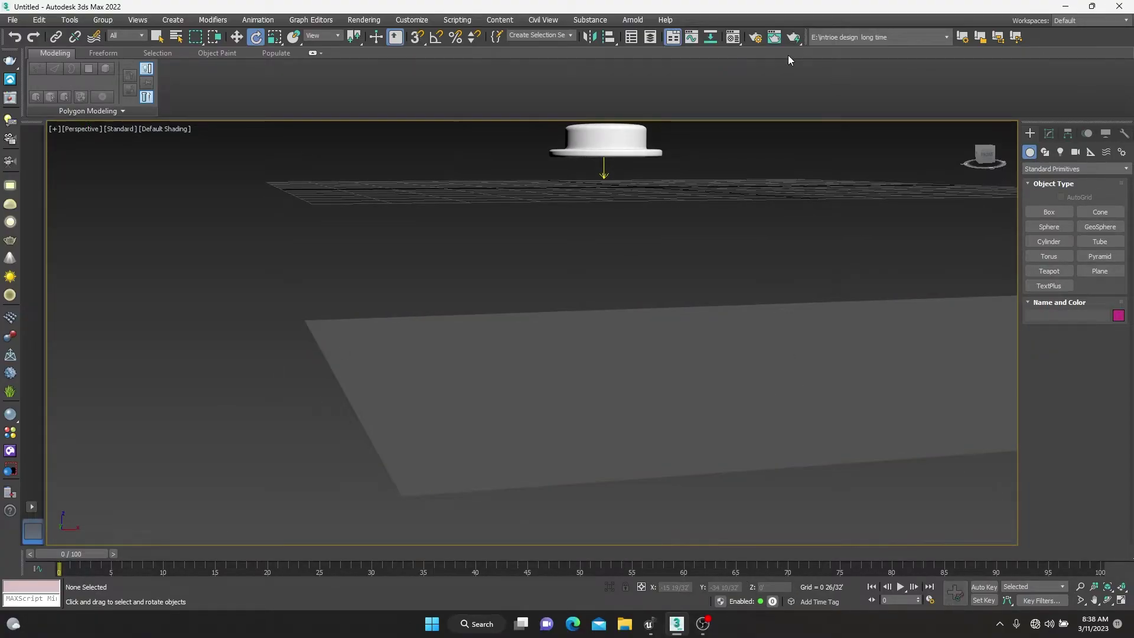
- Run a V-Ray test render of the hat scene, then stop it
{"action": "key", "text": "shift+q"}
{"action": "scroll", "coordinate": [650, 168], "scroll_direction": "up", "scroll_amount": 3}
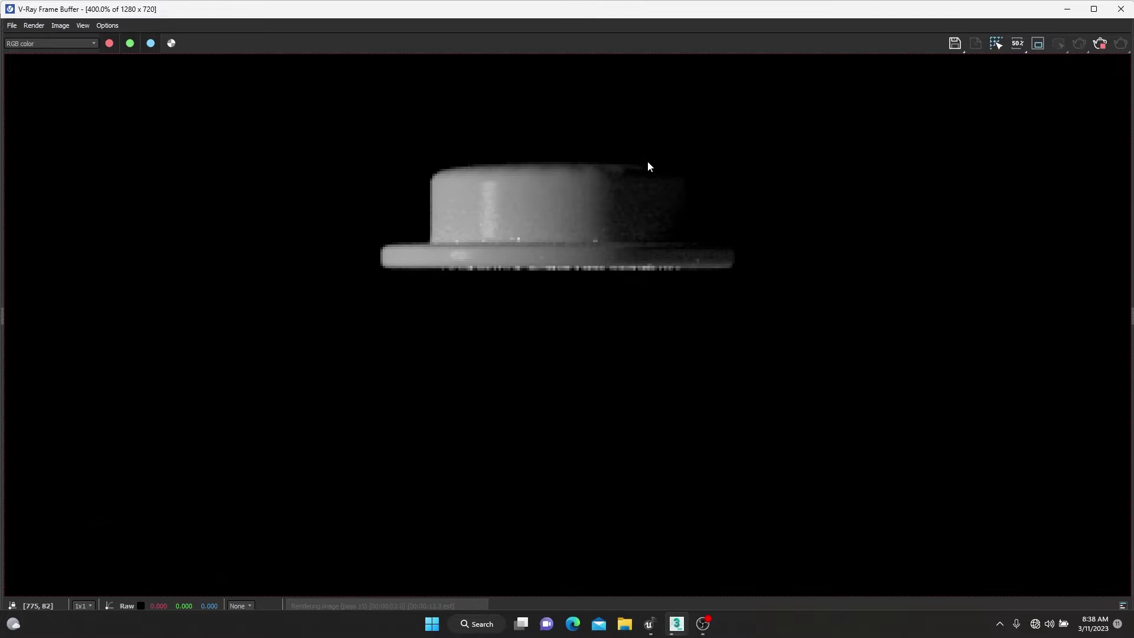
{"action": "scroll", "coordinate": [647, 162], "scroll_direction": "down", "scroll_amount": 2}
{"action": "scroll", "coordinate": [706, 336], "scroll_direction": "down", "scroll_amount": 1}
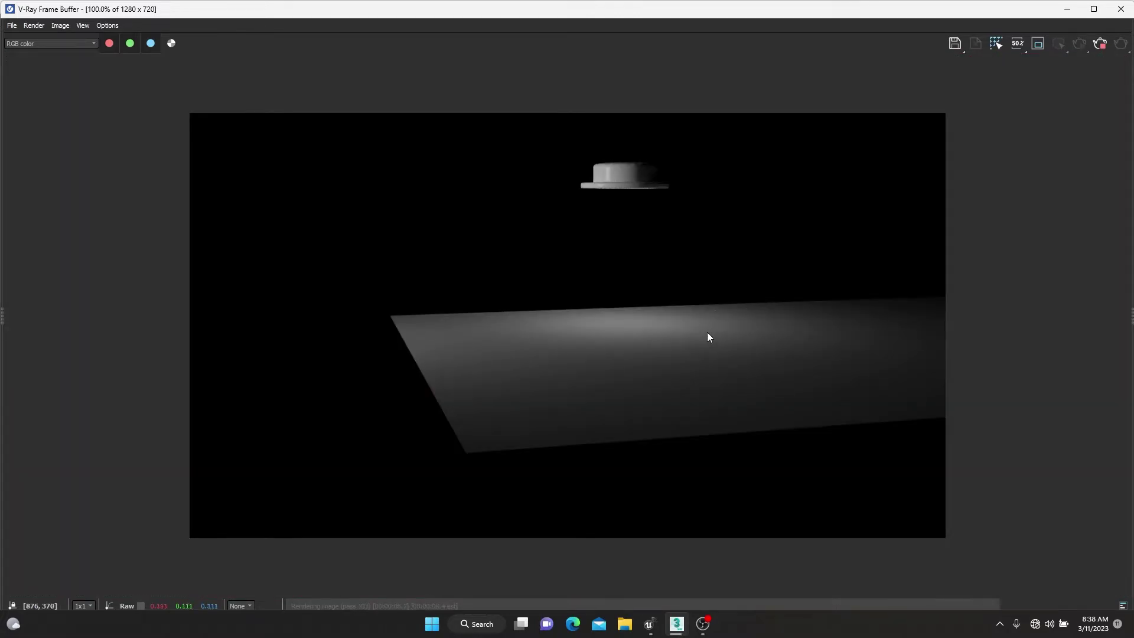
{"action": "left_click", "coordinate": [1112, 17]}
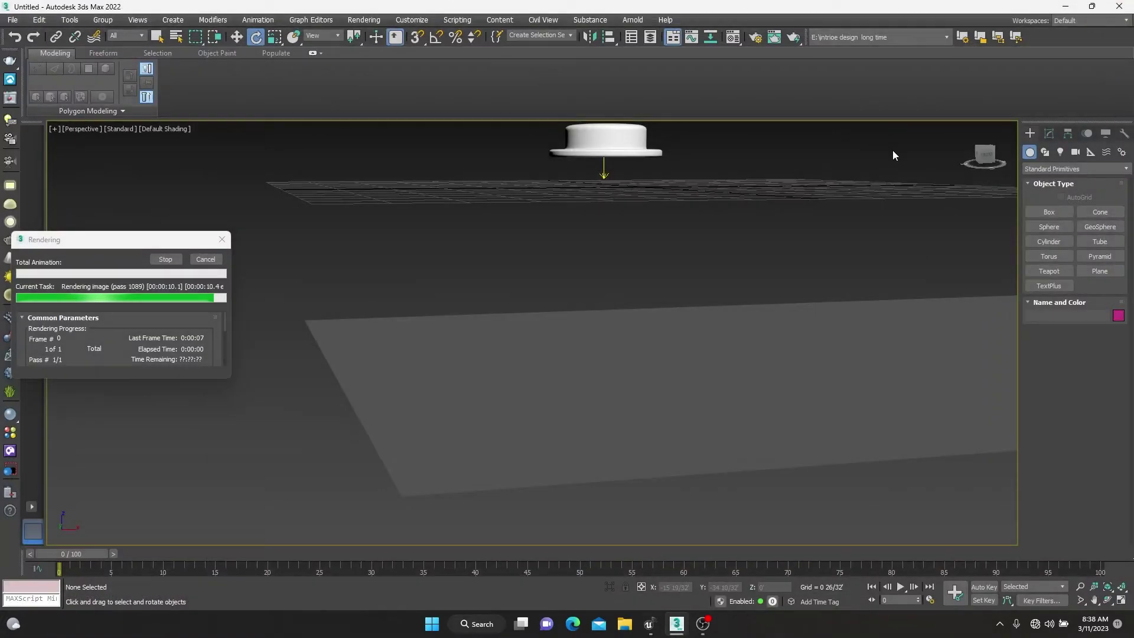
{"action": "left_click", "coordinate": [167, 253]}
- Select the VRayLight001 disc light and show its settings (multiplier 30.0)
{"action": "left_click", "coordinate": [603, 155]}
{"action": "key", "text": "w"}
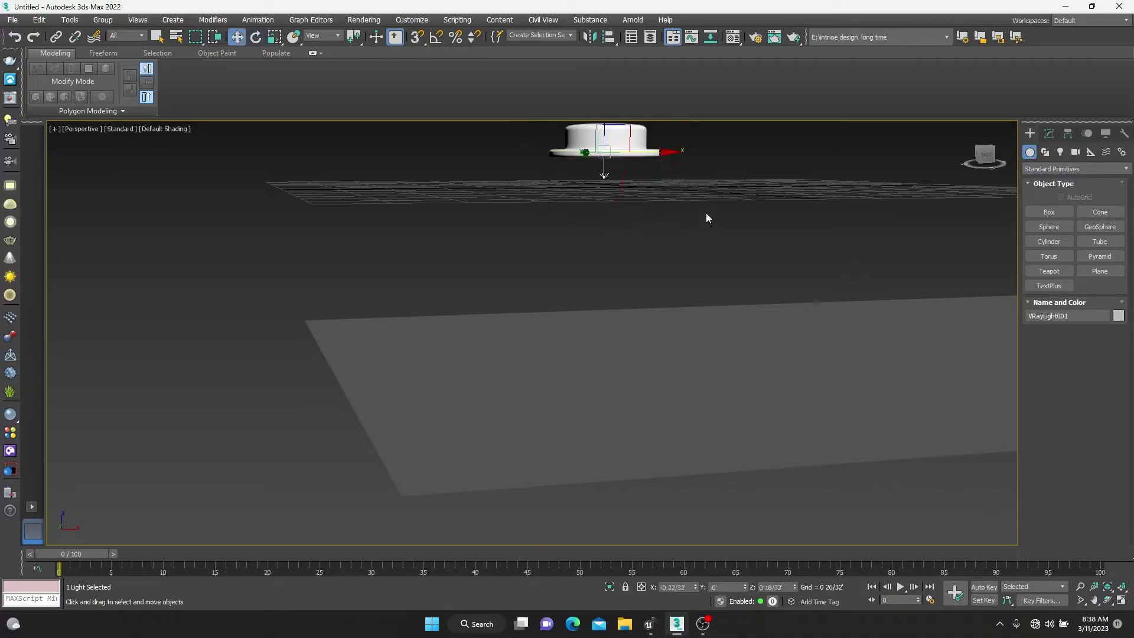
{"action": "left_click", "coordinate": [1049, 133]}
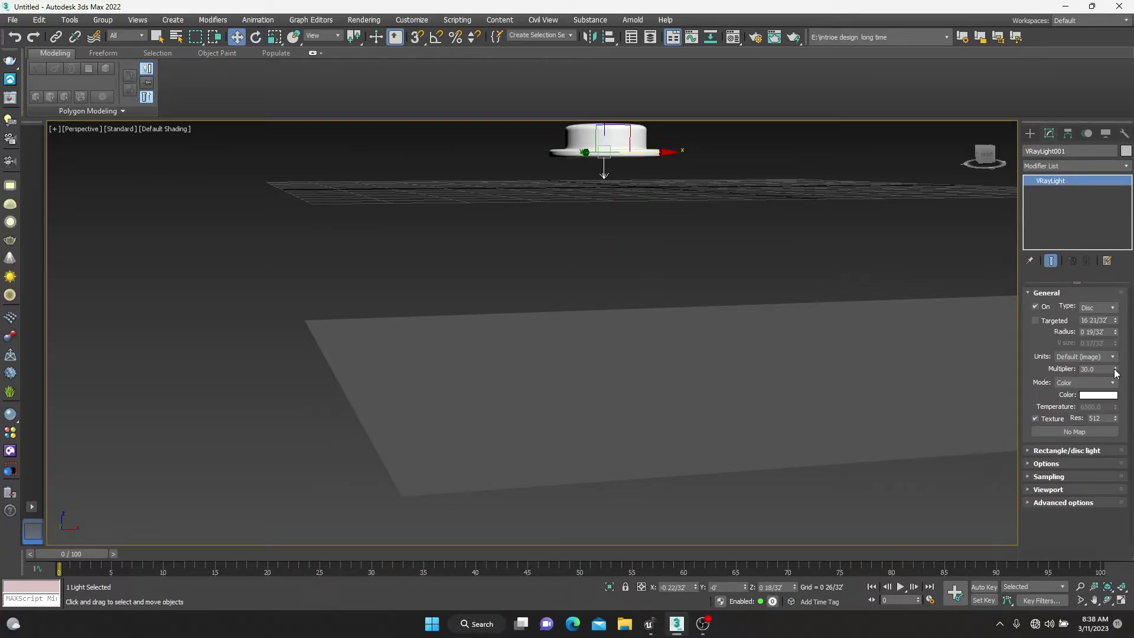
- Move Plane001 up so it sits closer below the hat
{"action": "left_click", "coordinate": [693, 395]}
{"action": "scroll", "coordinate": [693, 395], "scroll_direction": "down", "scroll_amount": 3}
{"action": "left_click_drag", "start_coordinate": [820, 370], "coordinate": [813, 356]}
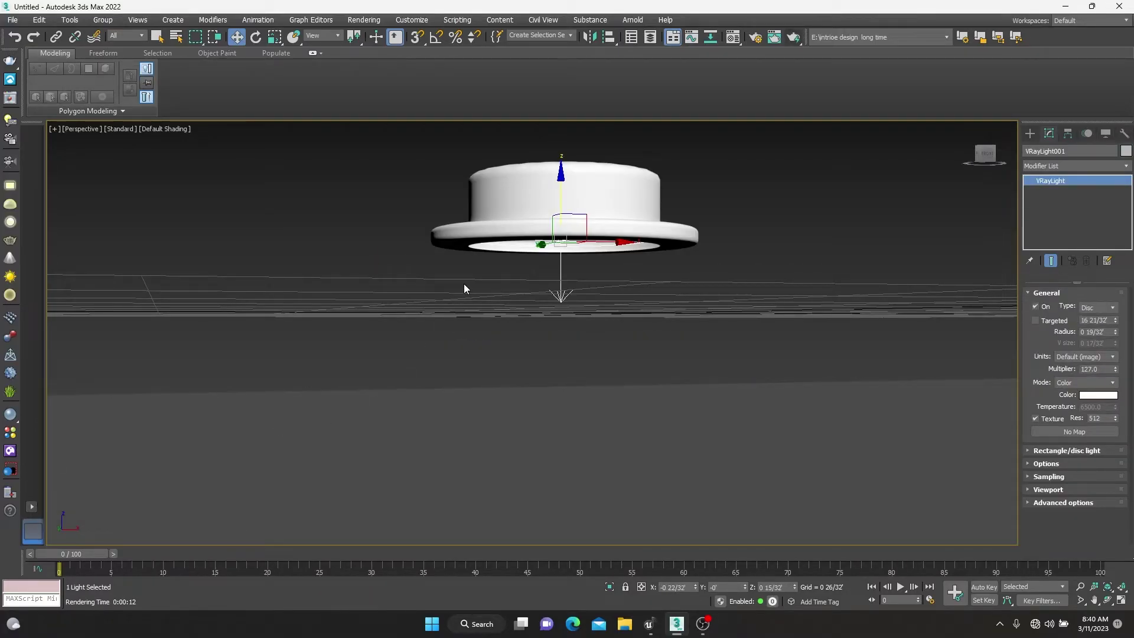
- Test-render, then lower the disc light multiplier from 127.0 to 50.0 and render again
{"action": "key", "text": "shift+q"}
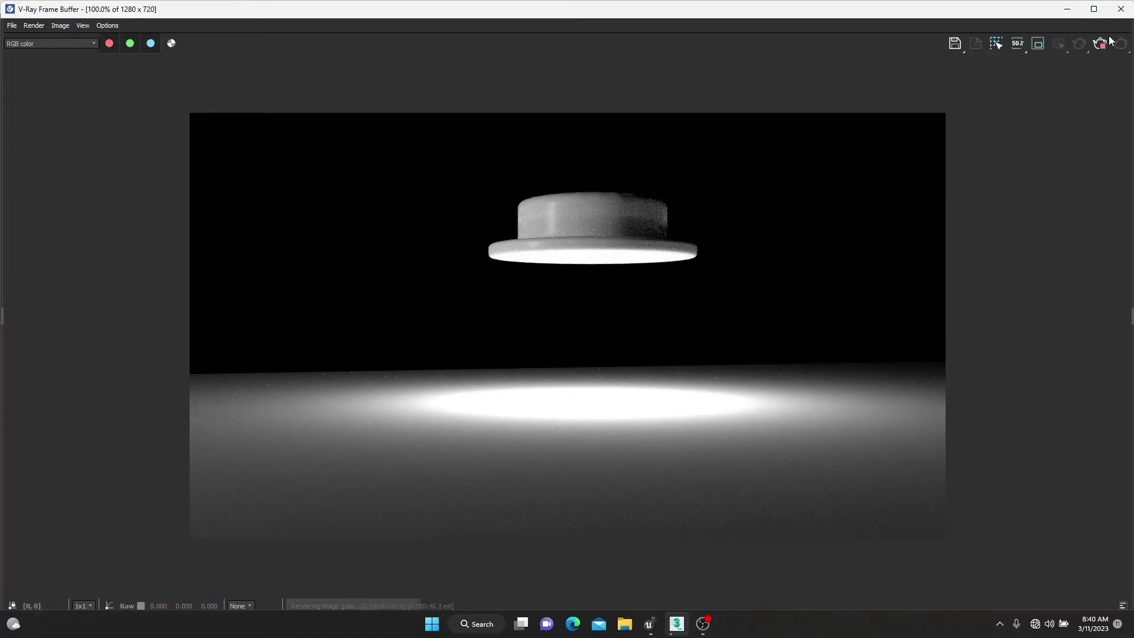
{"action": "left_click", "coordinate": [1120, 9]}
{"action": "left_click", "coordinate": [166, 260]}
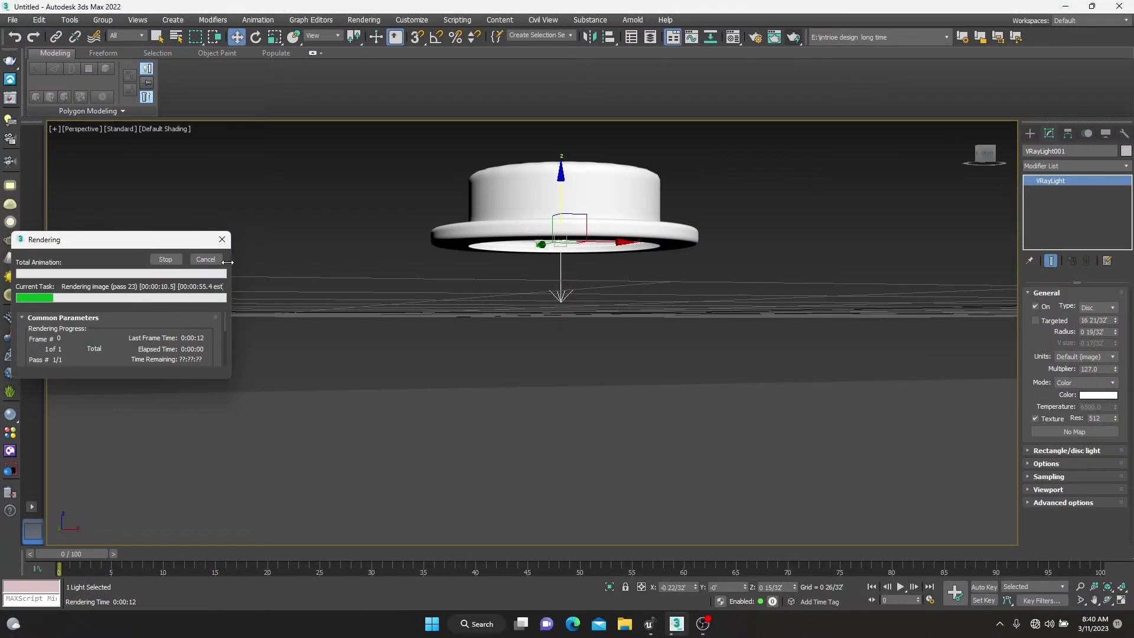
{"action": "left_click_drag", "start_coordinate": [1115, 369], "coordinate": [1120, 424]}
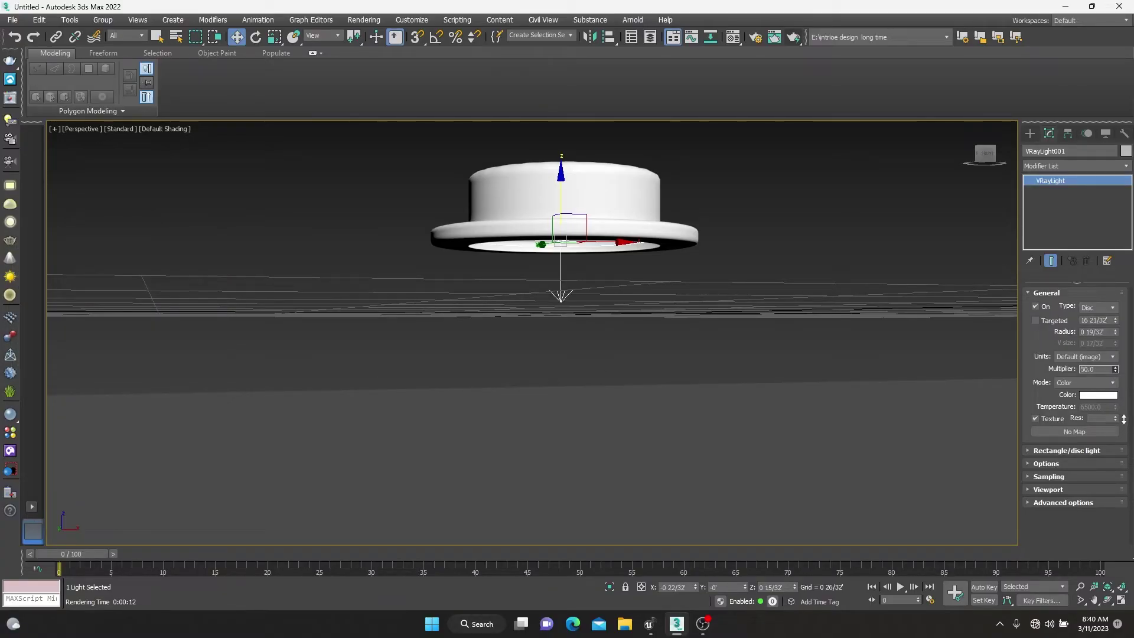
{"action": "key", "text": "shift+q"}
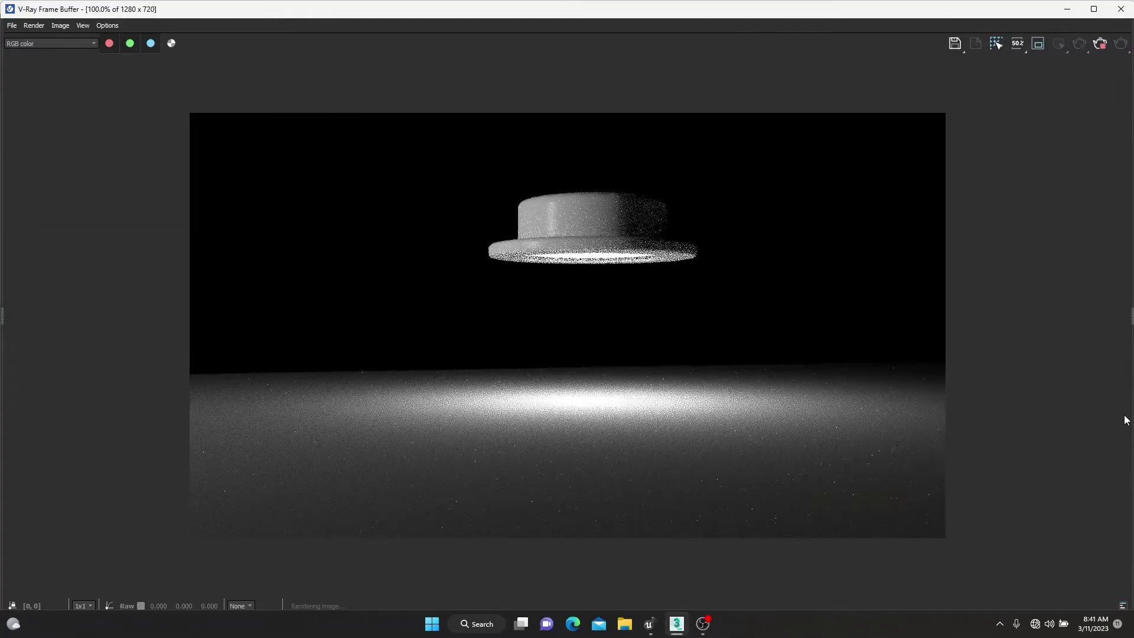